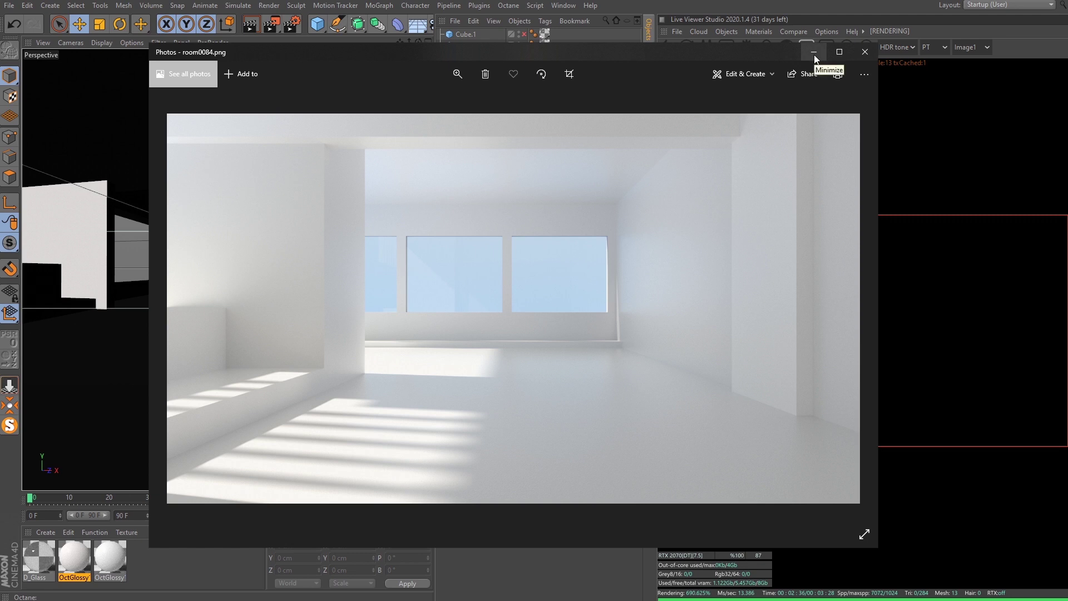
# Step: Close the reference photo and review Octane's Pathtracing kernel settings (1024 max samples, diffuse depth 8)
pyautogui.click(864, 53)
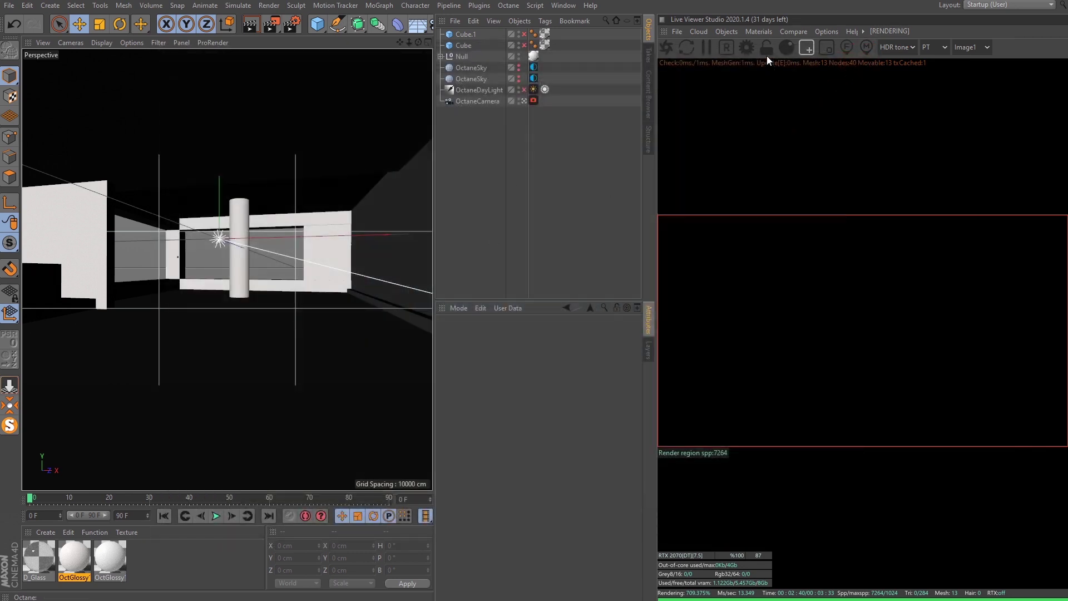
pyautogui.click(747, 48)
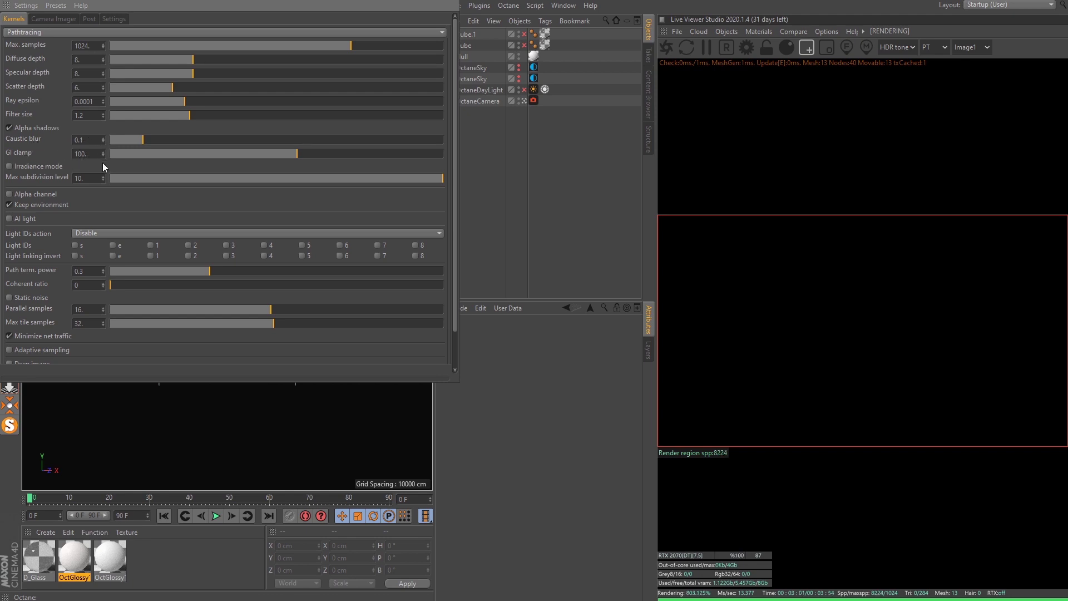
pyautogui.press('Escape')
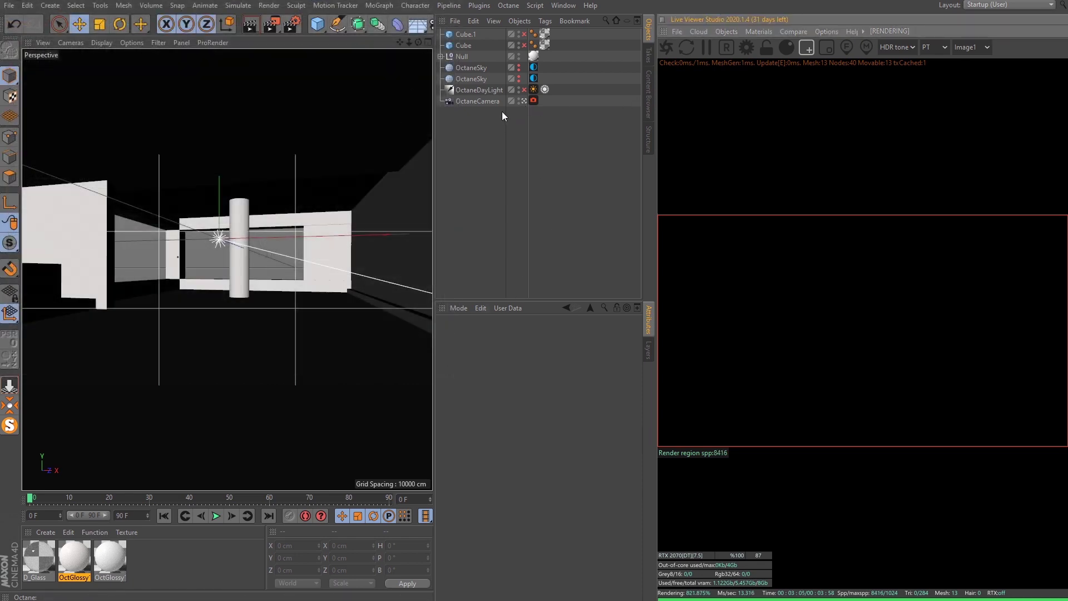
# Step: Show the OctaneCamera tag and object properties, then check the room in the four-view and Top layouts
pyautogui.click(532, 101)
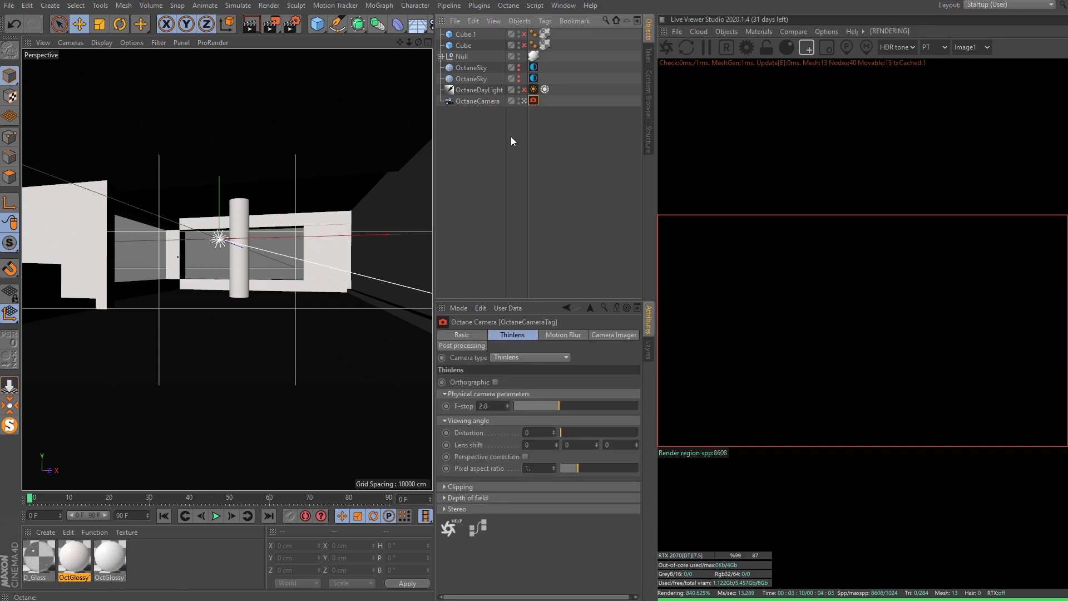
pyautogui.click(476, 102)
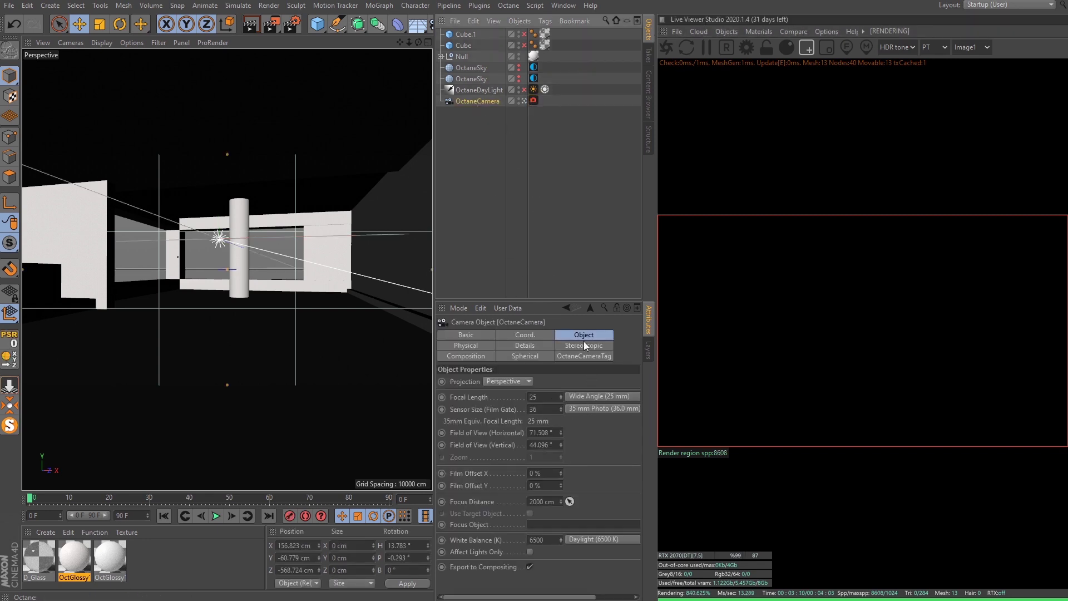
pyautogui.middleClick(379, 245)
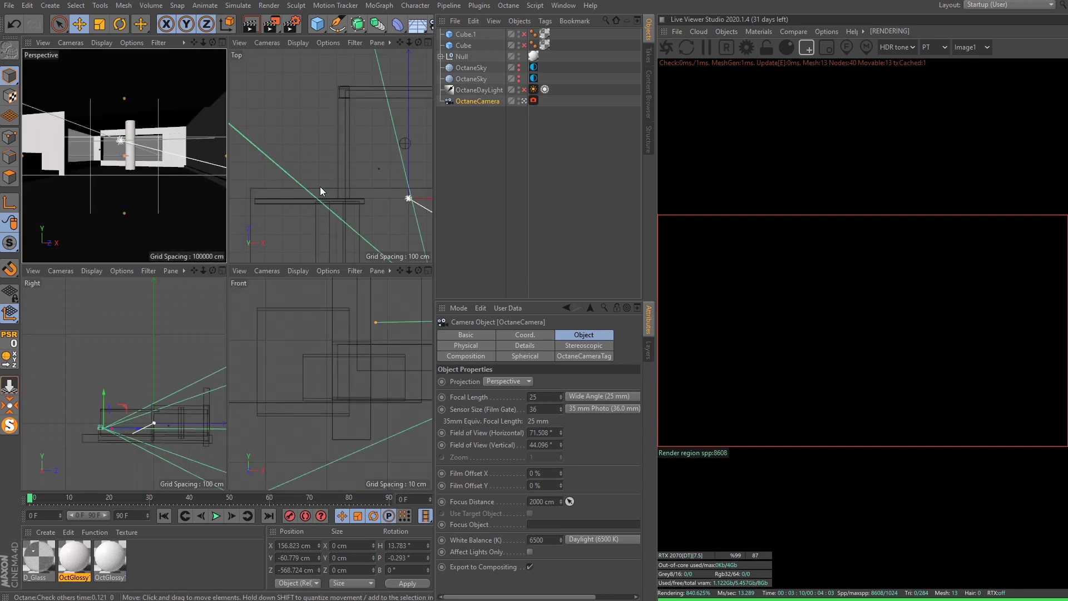
pyautogui.middleClick(319, 185)
pyautogui.middleClick(323, 212)
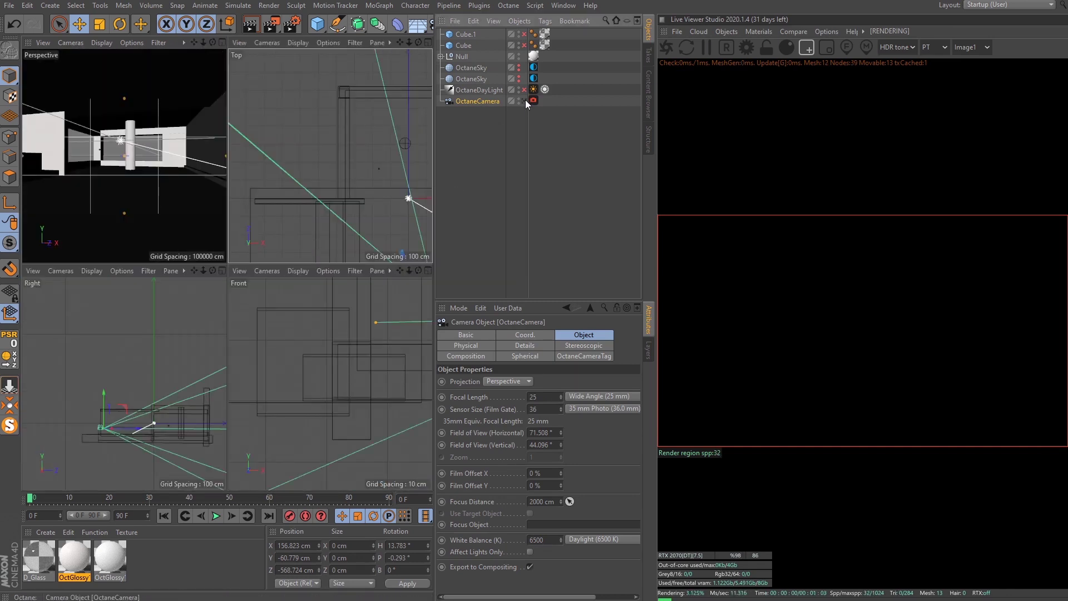
# Step: Maximise the Perspective view and orbit from a wide overhead view down to the floor
pyautogui.middleClick(175, 166)
pyautogui.keyDown('alt'); pyautogui.moveTo(241, 225); pyautogui.dragTo(166, 279); pyautogui.keyUp('alt')
pyautogui.keyDown('alt'); pyautogui.moveTo(166, 279); pyautogui.dragTo(399, 106, button='right'); pyautogui.keyUp('alt')
pyautogui.keyDown('alt'); pyautogui.moveTo(398, 105); pyautogui.dragTo(345, 126); pyautogui.keyUp('alt')
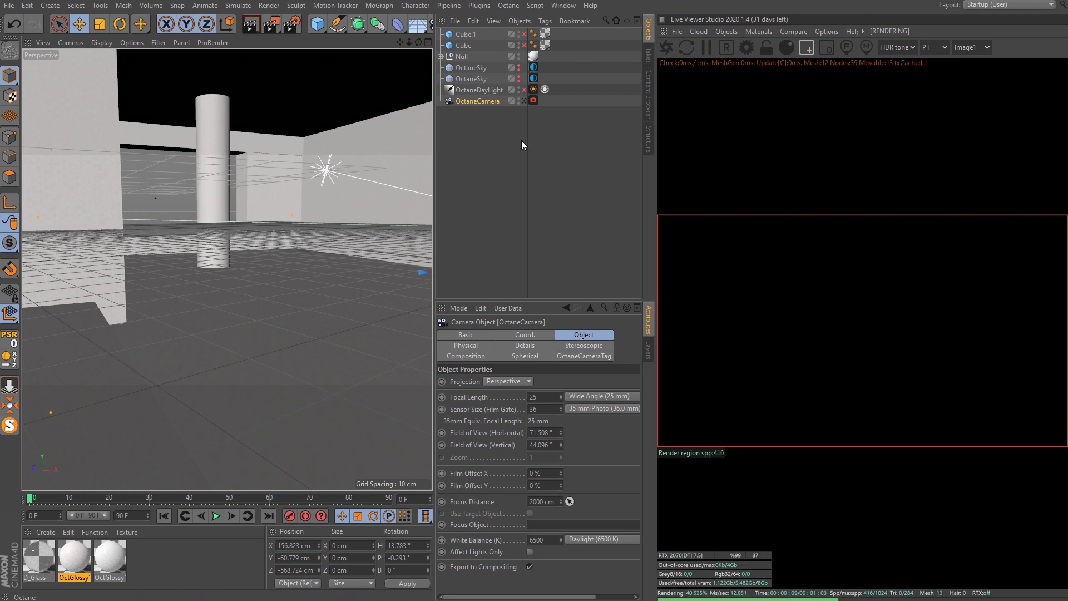
# Step: Stop viewing through the Octane camera, select OctaneDayLight and change the workplane mode
pyautogui.click(524, 101)
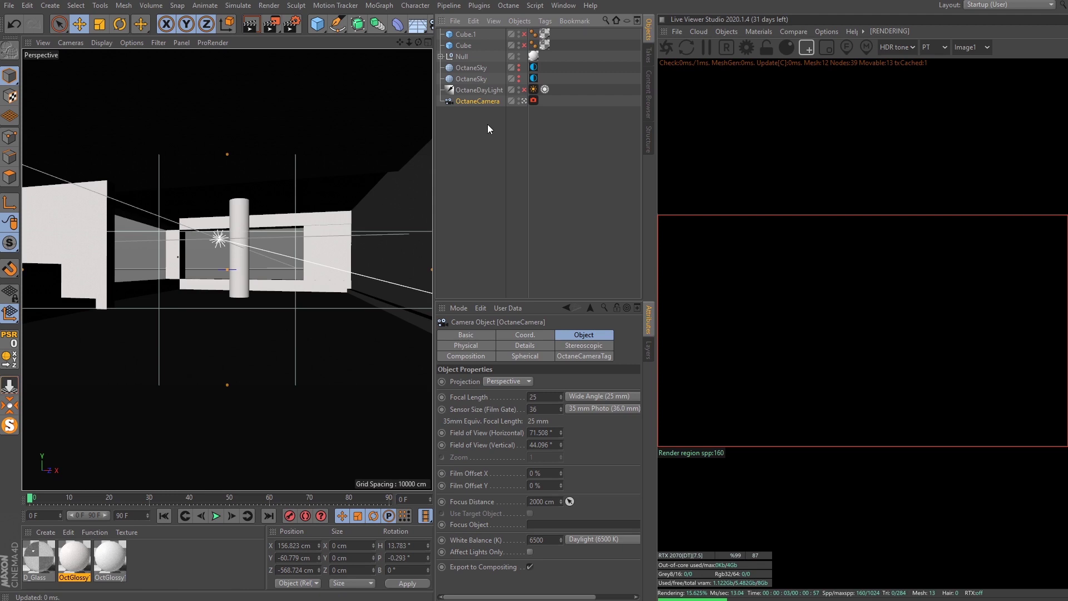
pyautogui.click(479, 90)
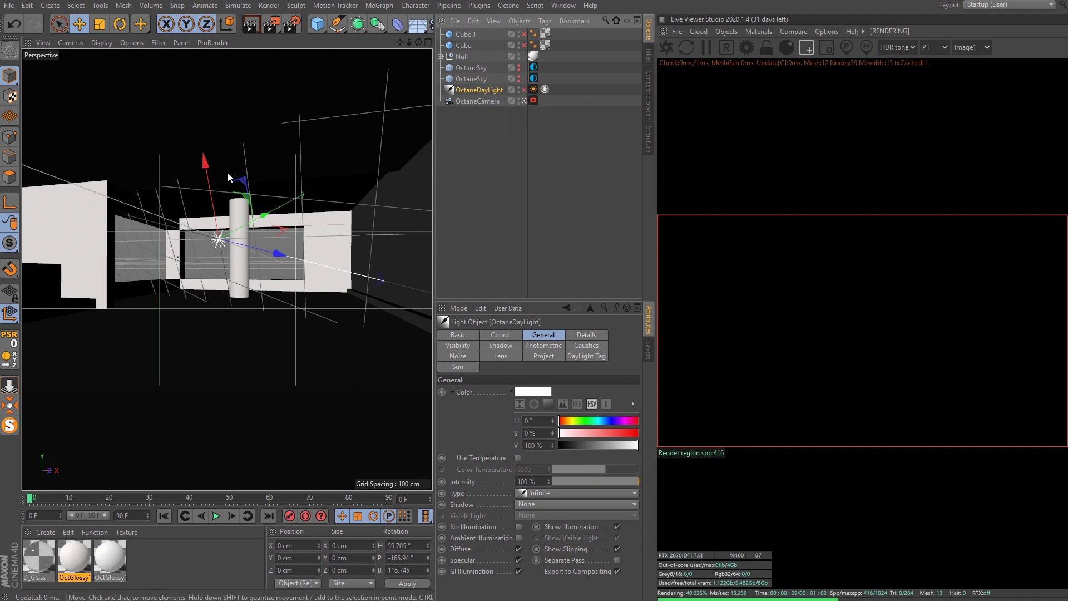
pyautogui.click(9, 315)
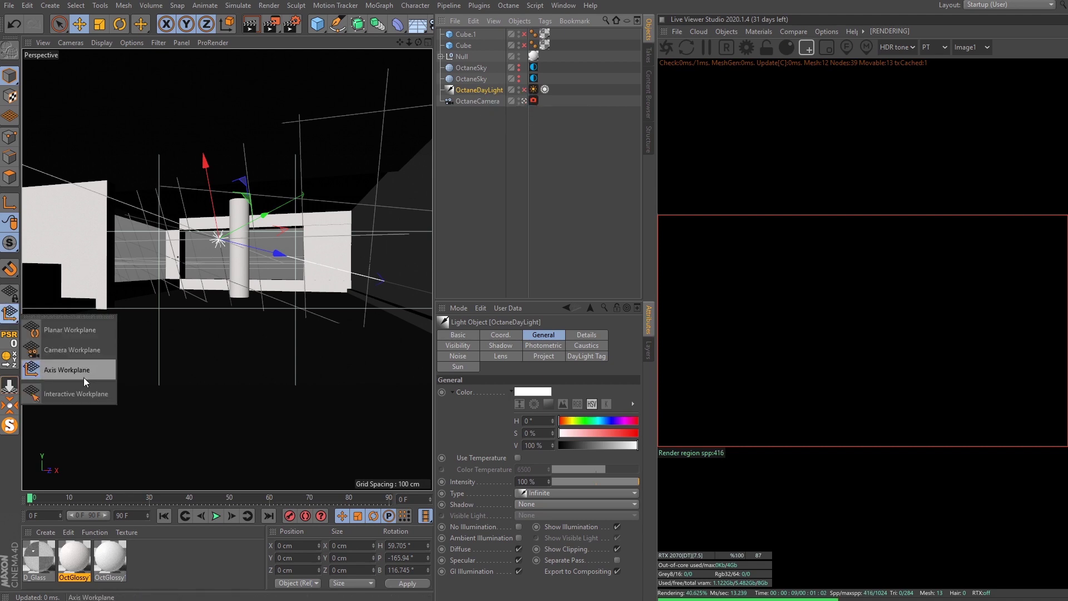
pyautogui.click(79, 349)
pyautogui.click(10, 315)
pyautogui.click(79, 370)
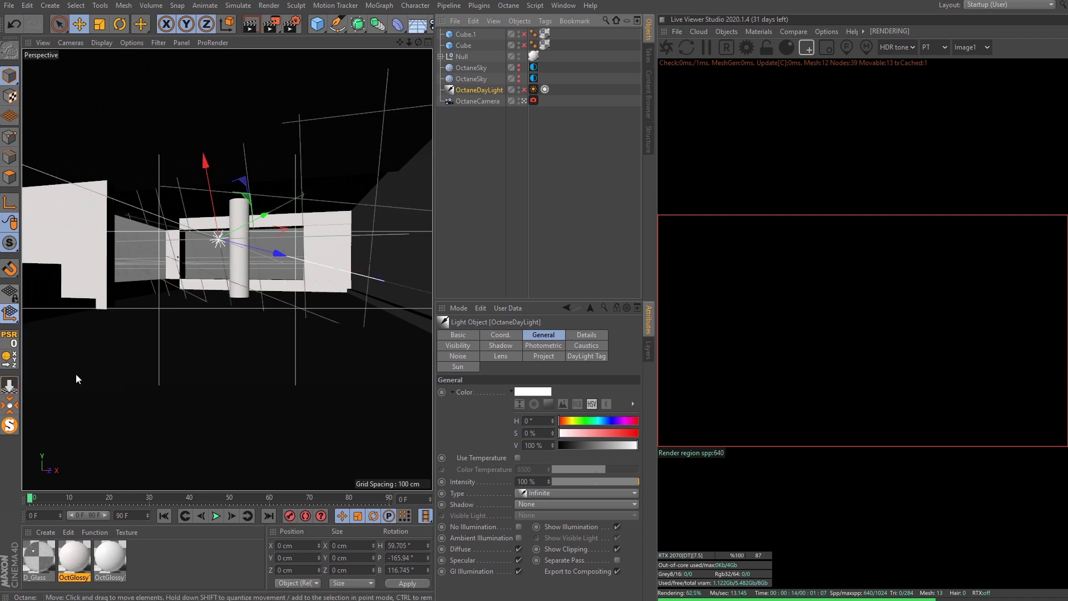
# Step: Enable the OctaneDayLight so the room renders sunlit, and show its DayLight tag settings
pyautogui.click(524, 90)
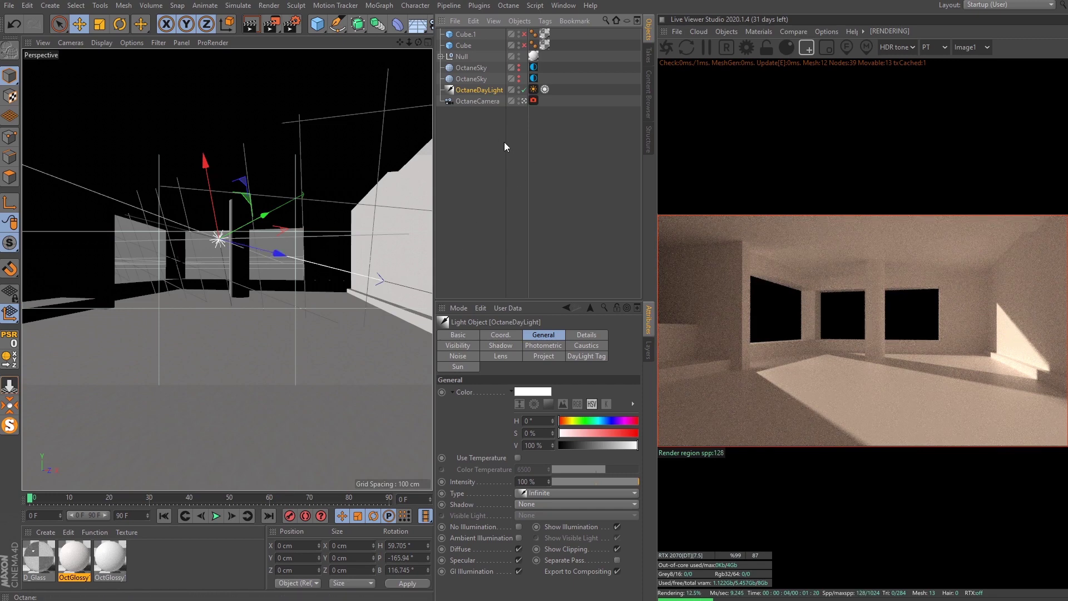
pyautogui.click(549, 118)
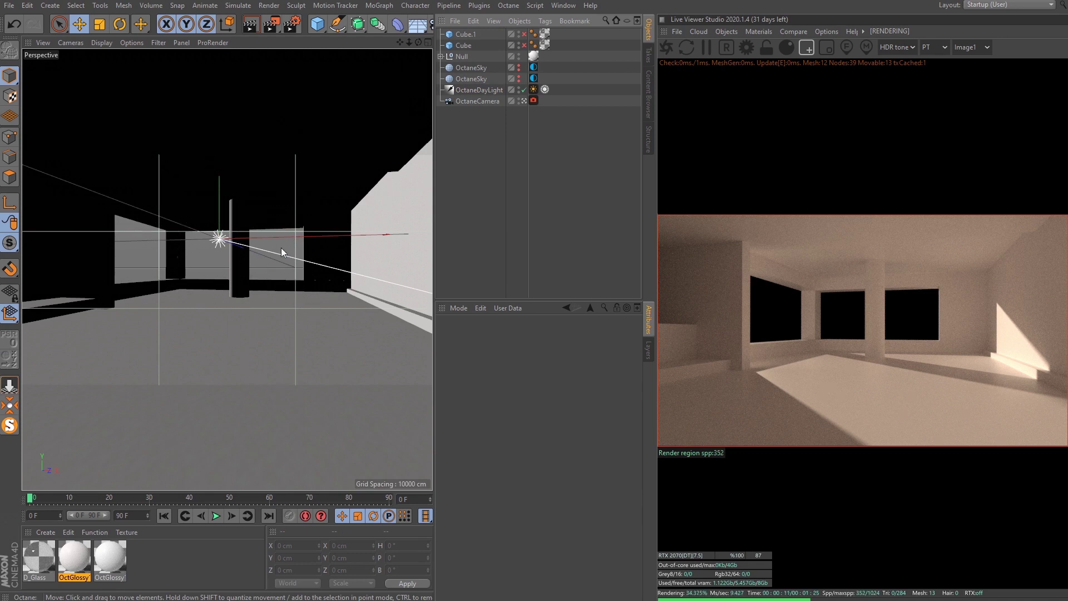
pyautogui.click(482, 91)
pyautogui.click(533, 90)
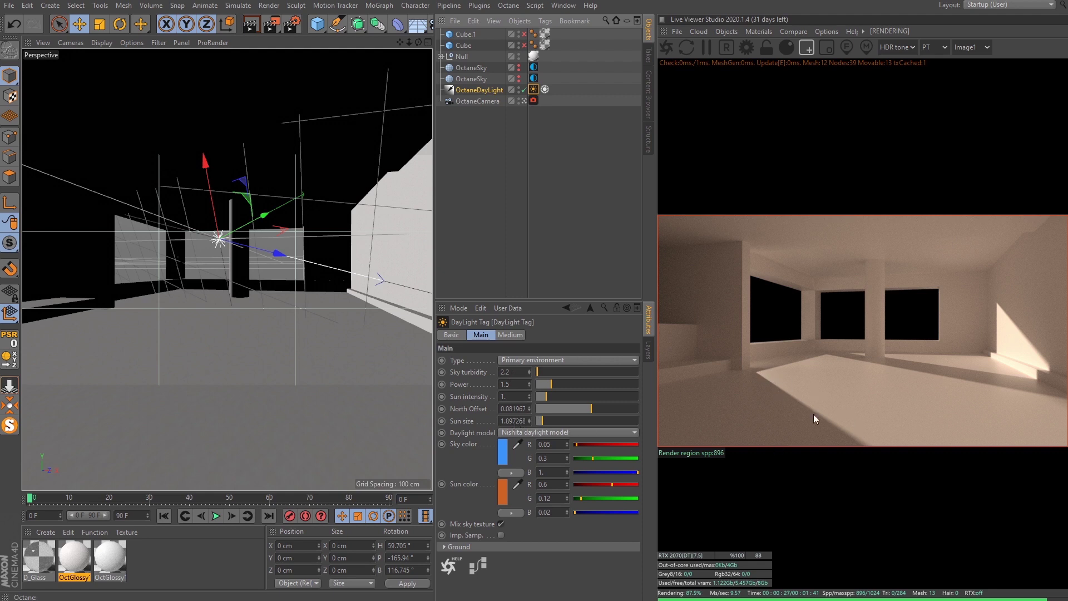
# Step: Toggle the daylight tag's medium off and back on in its Medium settings
pyautogui.click(516, 334)
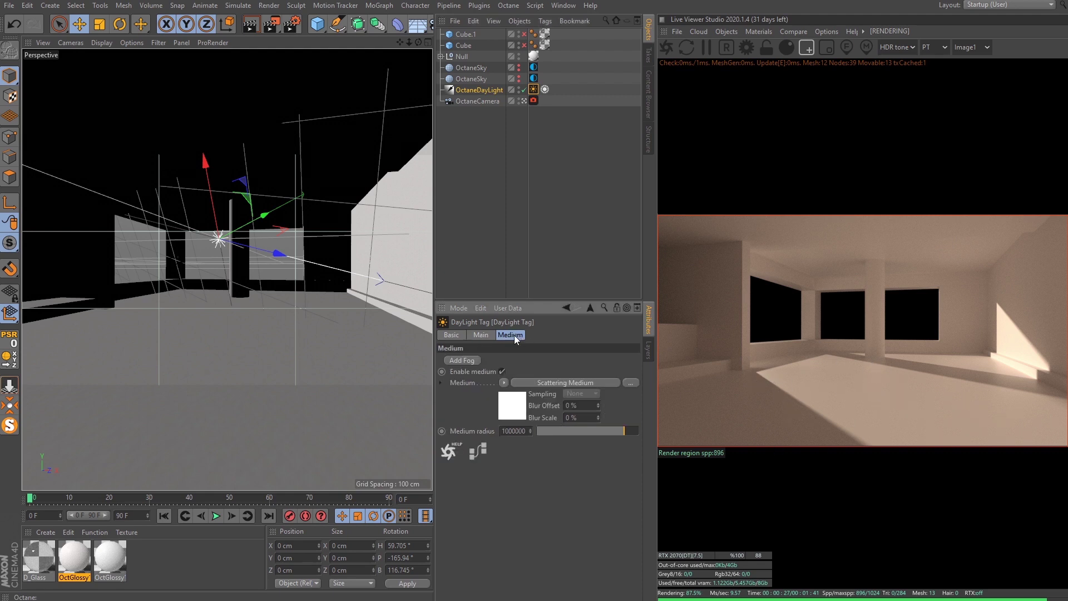
pyautogui.click(502, 372)
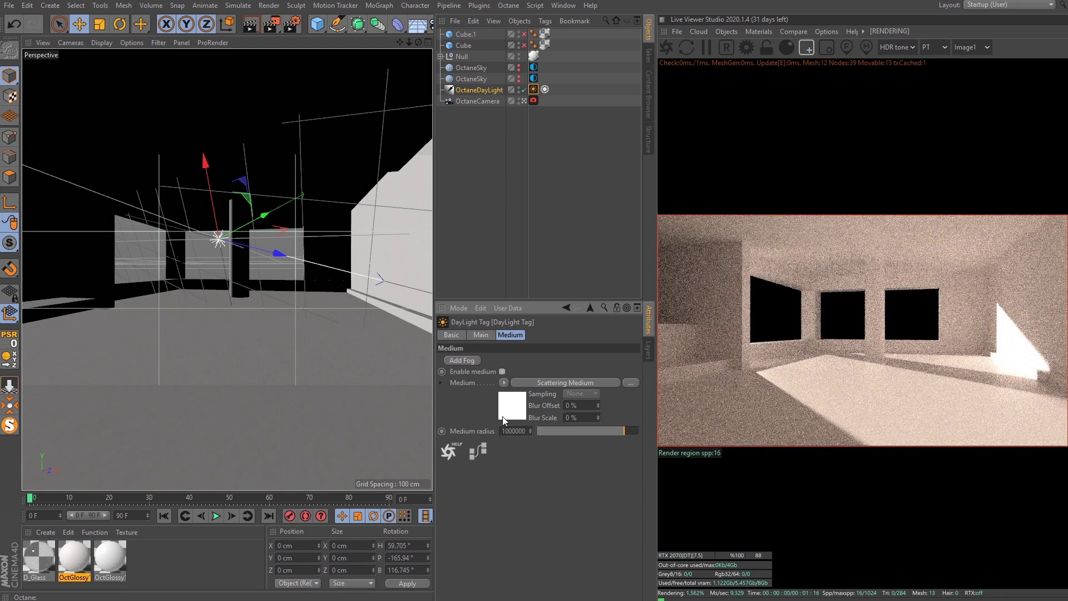
pyautogui.click(502, 371)
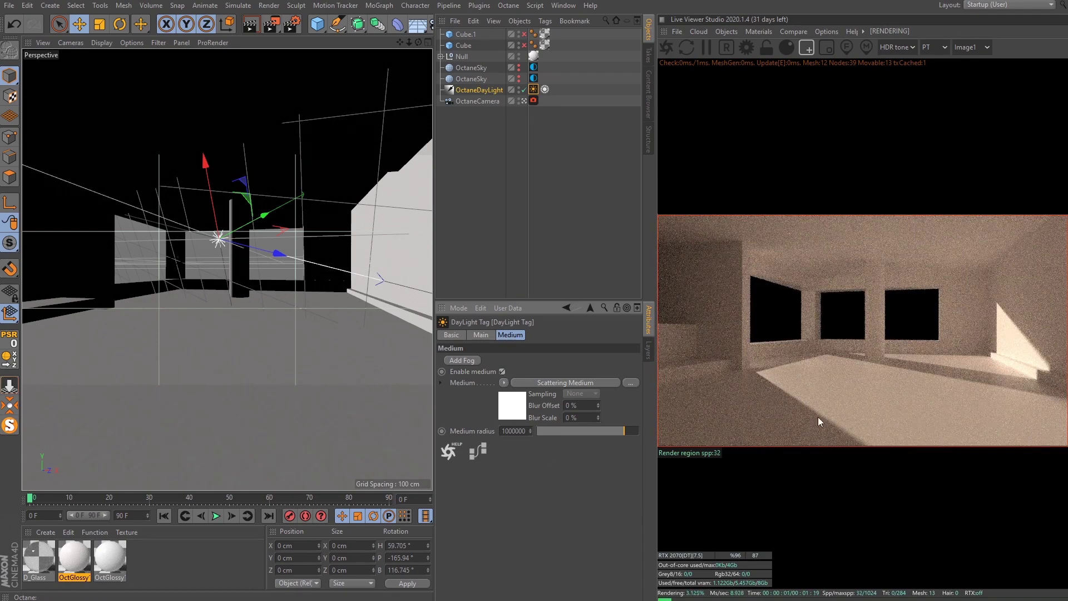
# Step: Check the scattering medium's white absorption colour, then step back up to the OctaneDayLight light object
pyautogui.click(524, 414)
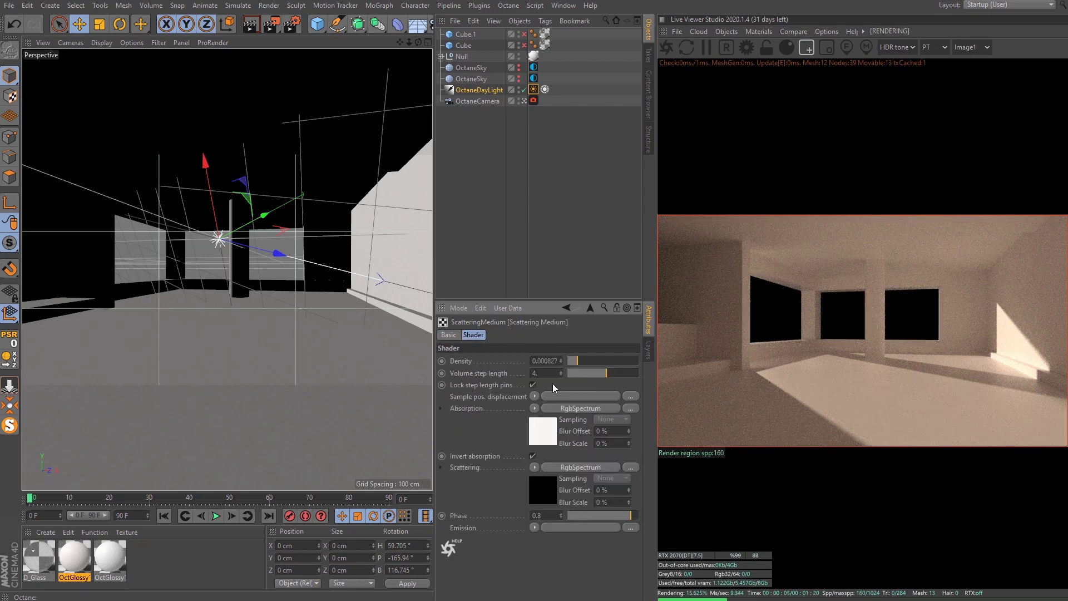
pyautogui.click(557, 408)
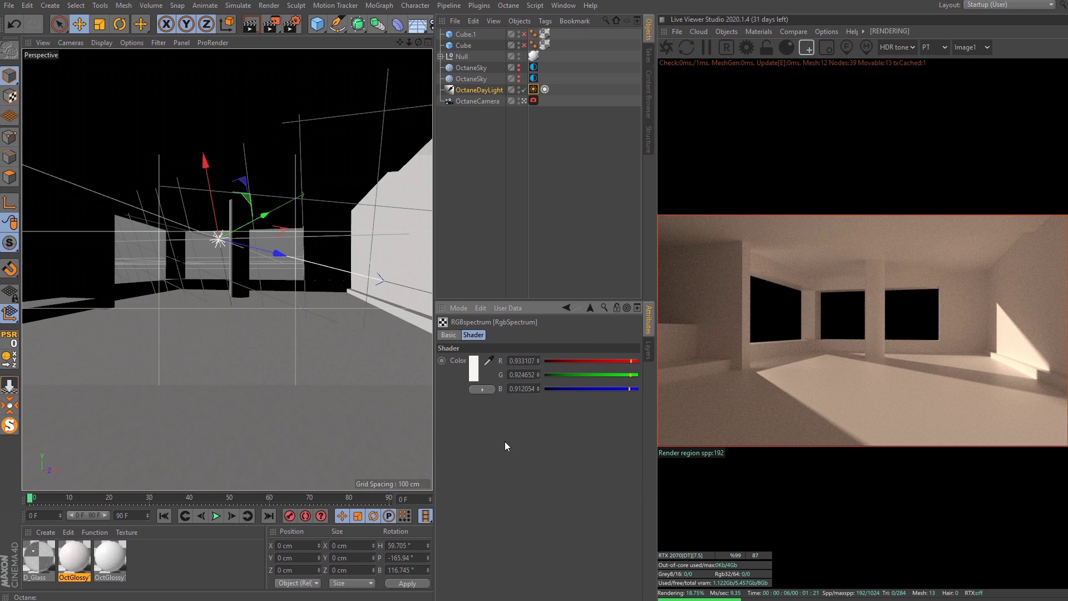
pyautogui.click(473, 377)
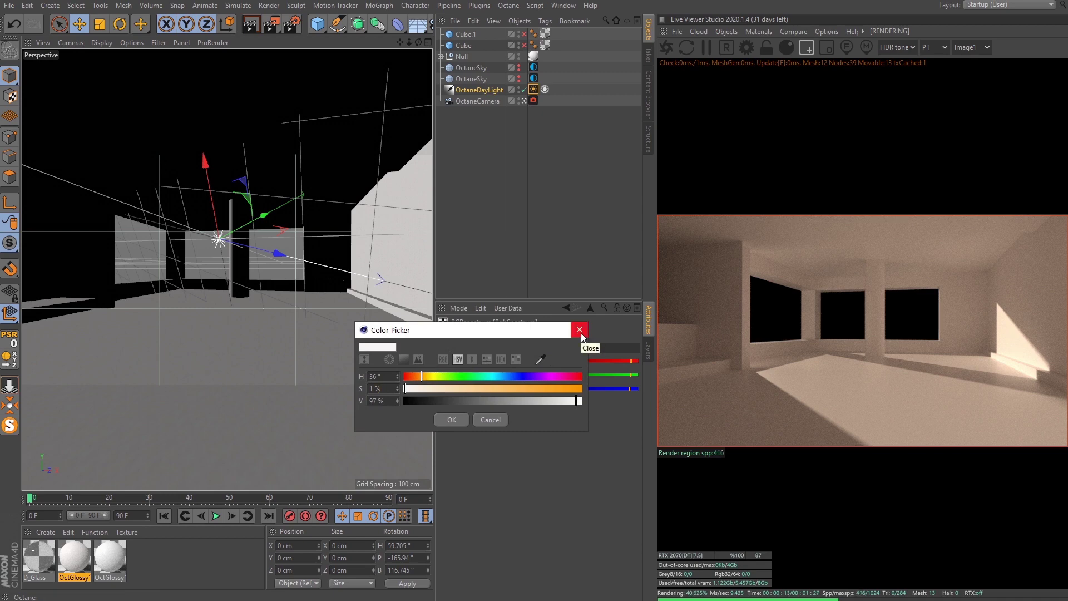
pyautogui.click(580, 329)
pyautogui.click(590, 307)
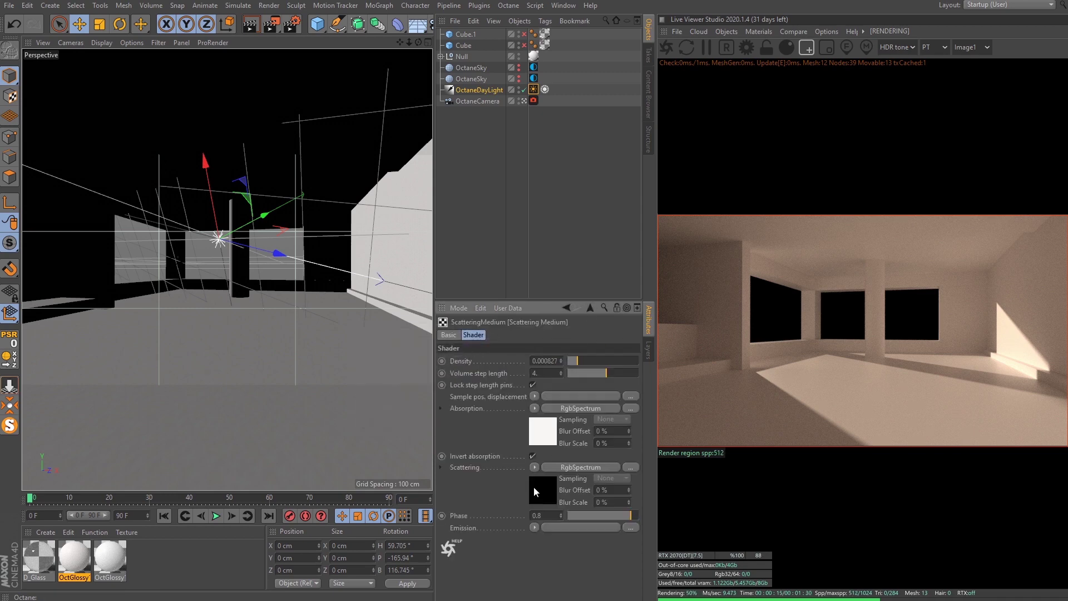
pyautogui.click(590, 307)
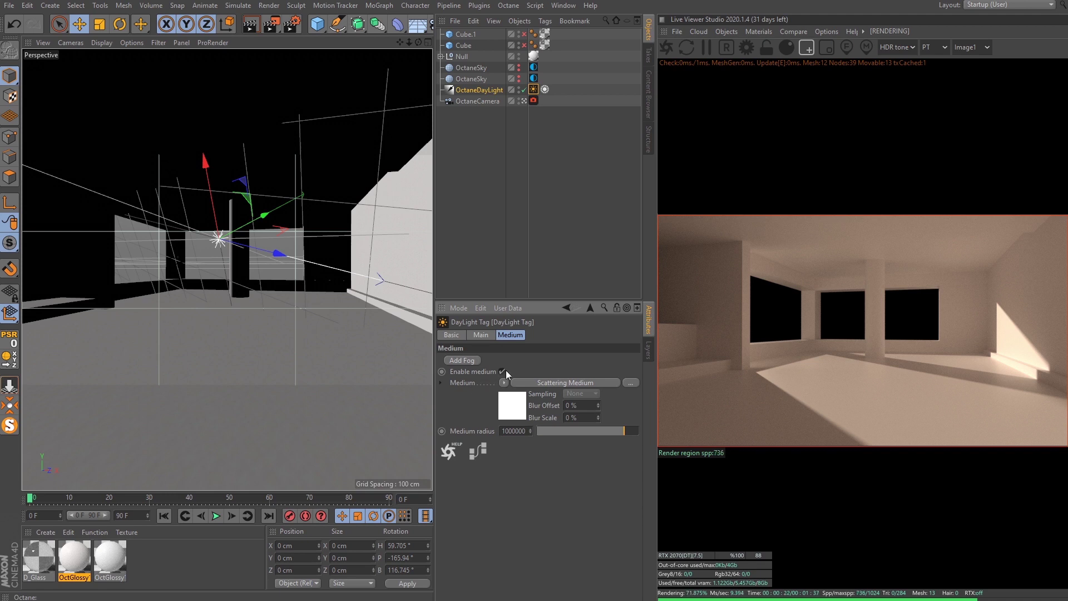
pyautogui.click(590, 307)
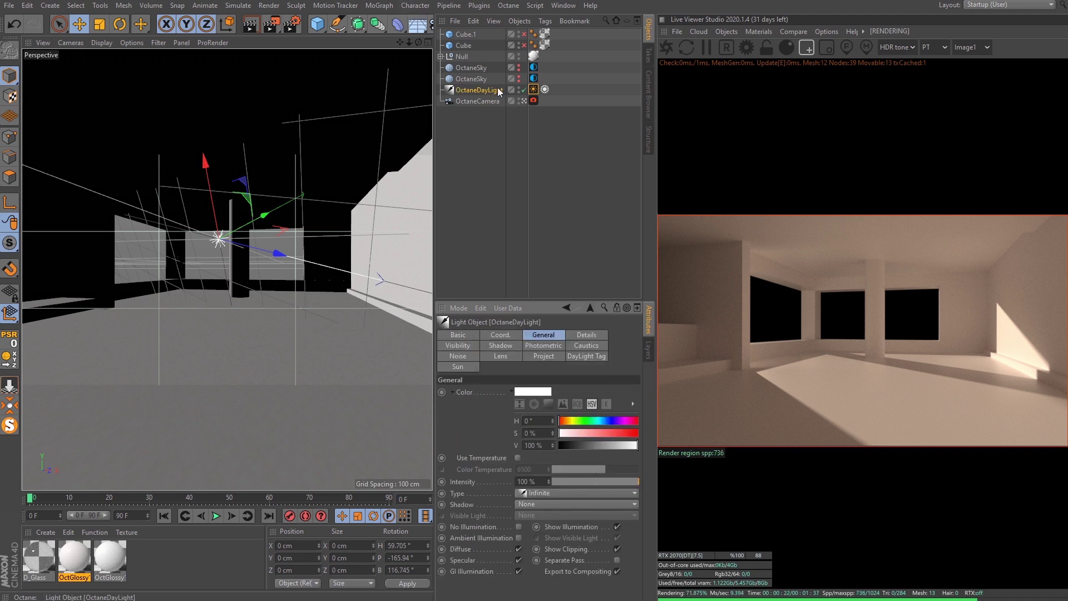
# Step: Inspect the second OctaneSky's beach HDRI texture and make that sky visible in the render
pyautogui.click(469, 79)
pyautogui.click(534, 78)
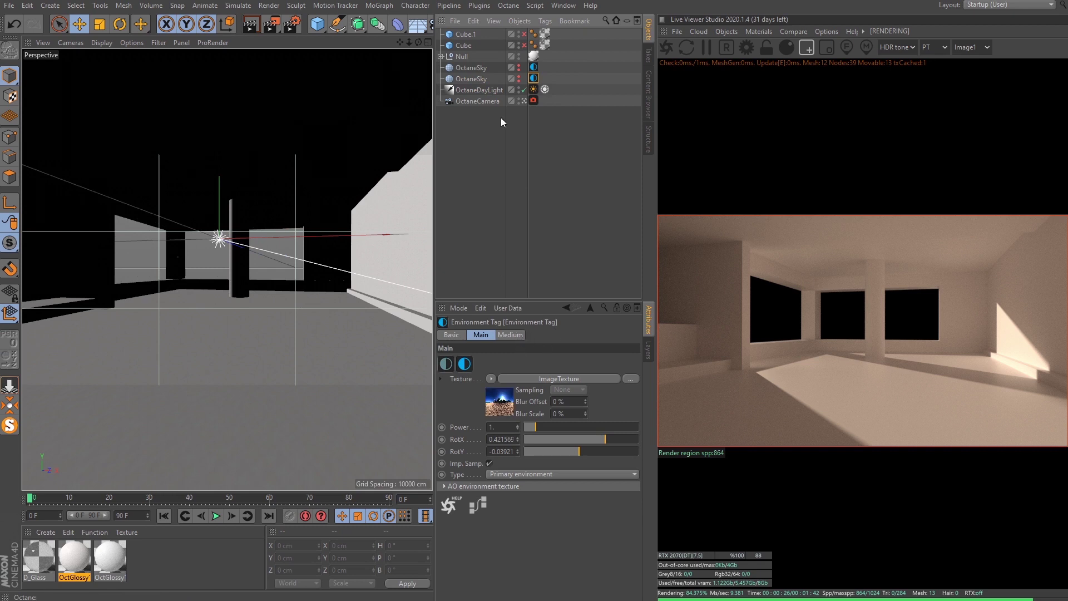
pyautogui.click(503, 413)
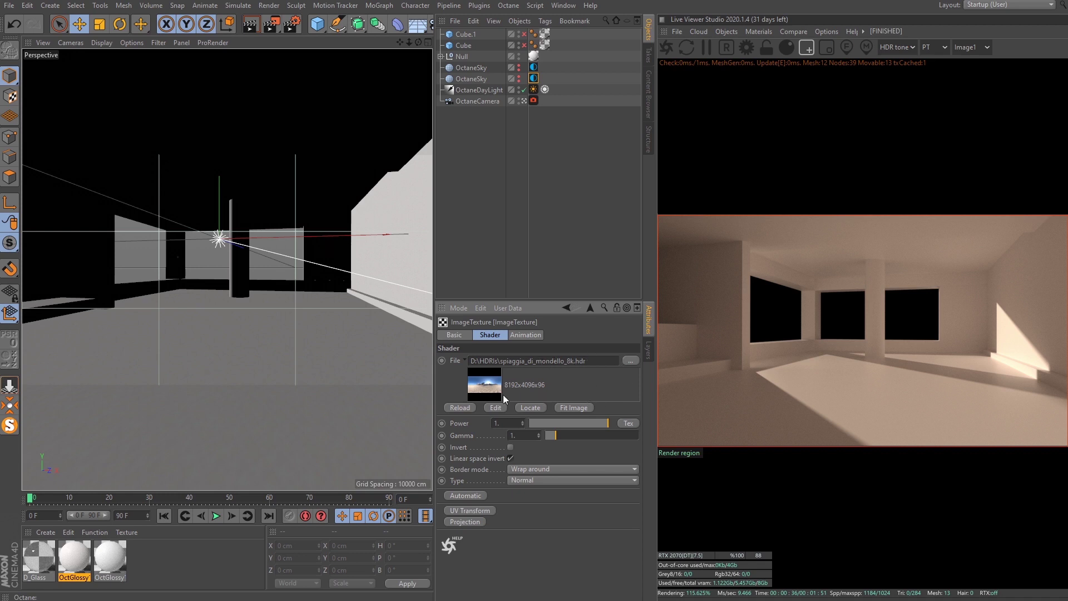
pyautogui.click(590, 308)
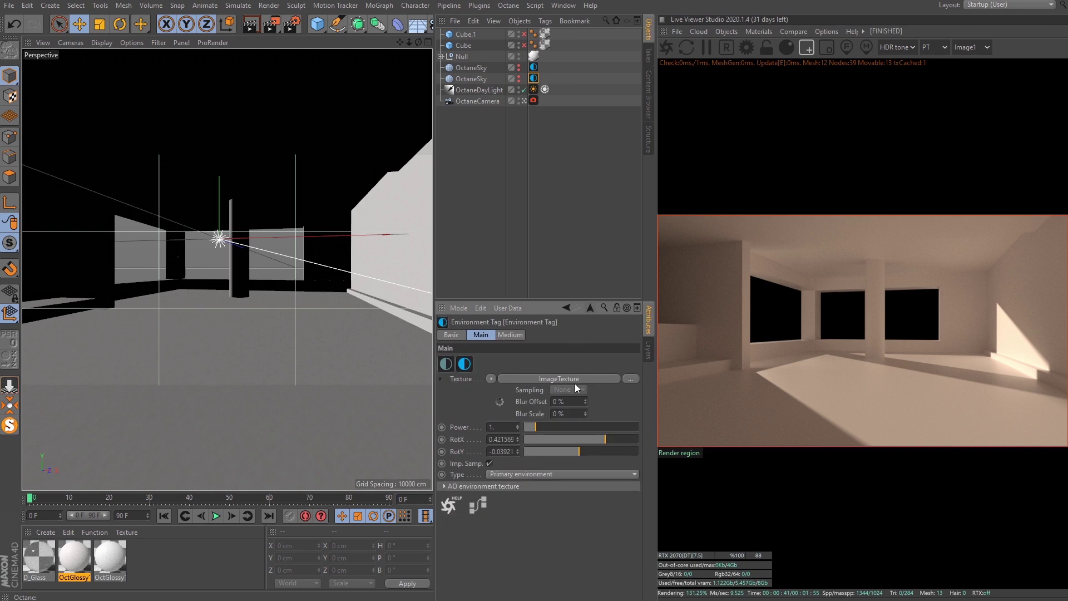
pyautogui.click(518, 78)
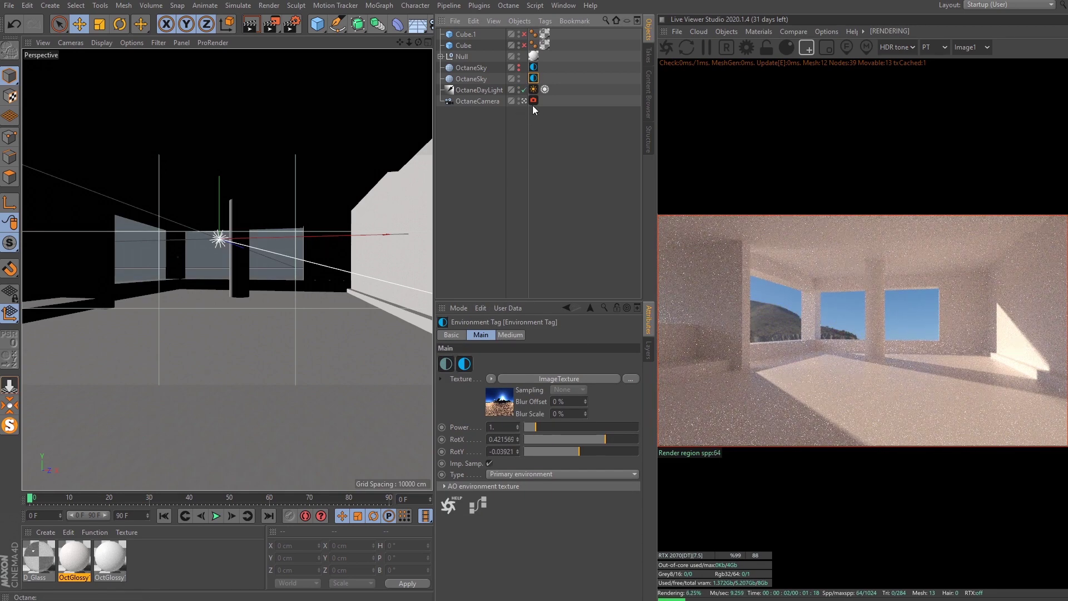
# Step: Show the OctaneDayLight tag's Main settings: power 1.5, turbidity 2.2, Nishita model
pyautogui.click(485, 90)
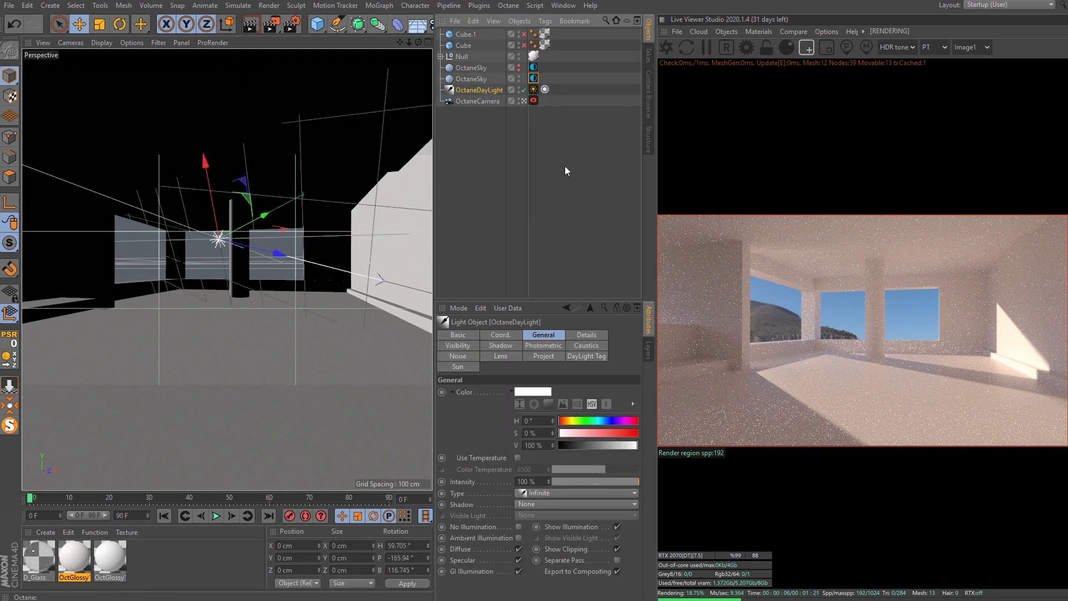
pyautogui.click(534, 89)
pyautogui.click(482, 335)
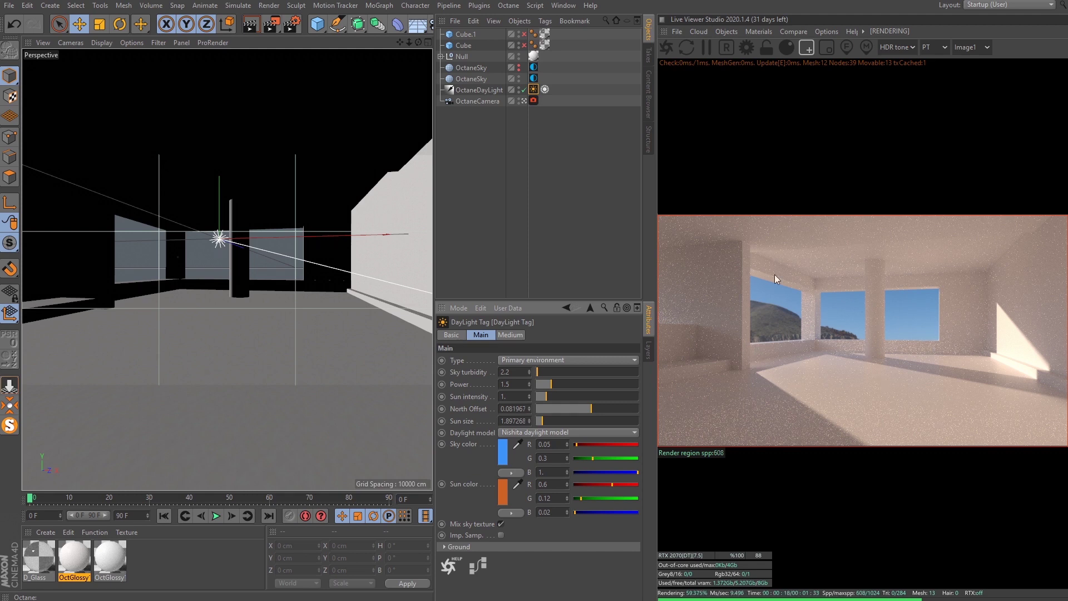
# Step: Turn on A/B render comparison and hide the second OctaneSky's HDRI
pyautogui.click(530, 79)
pyautogui.click(828, 32)
pyautogui.moveTo(793, 32)
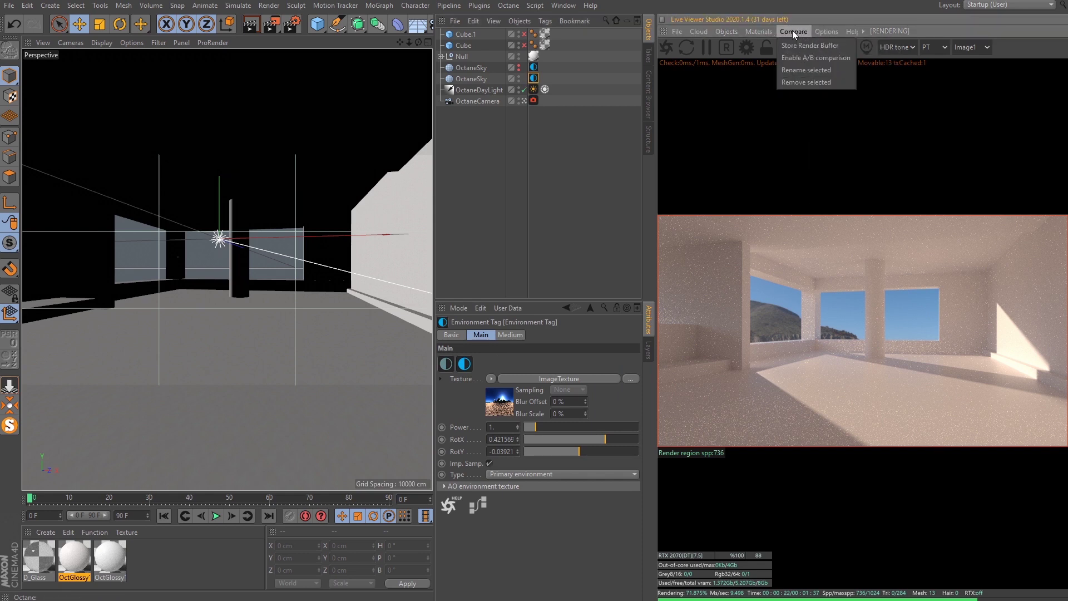
pyautogui.click(813, 58)
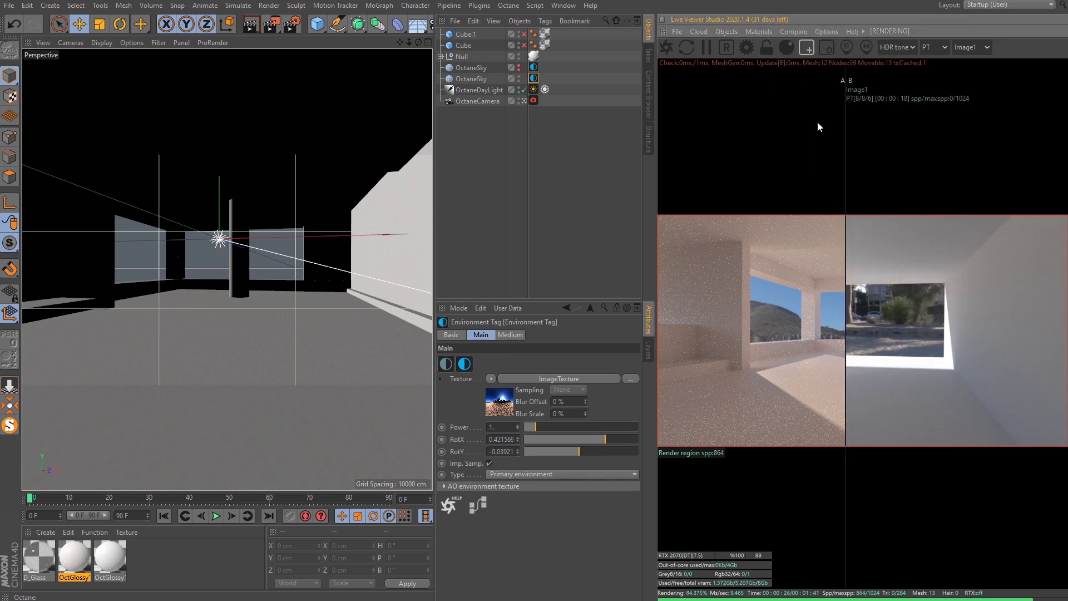
pyautogui.click(523, 89)
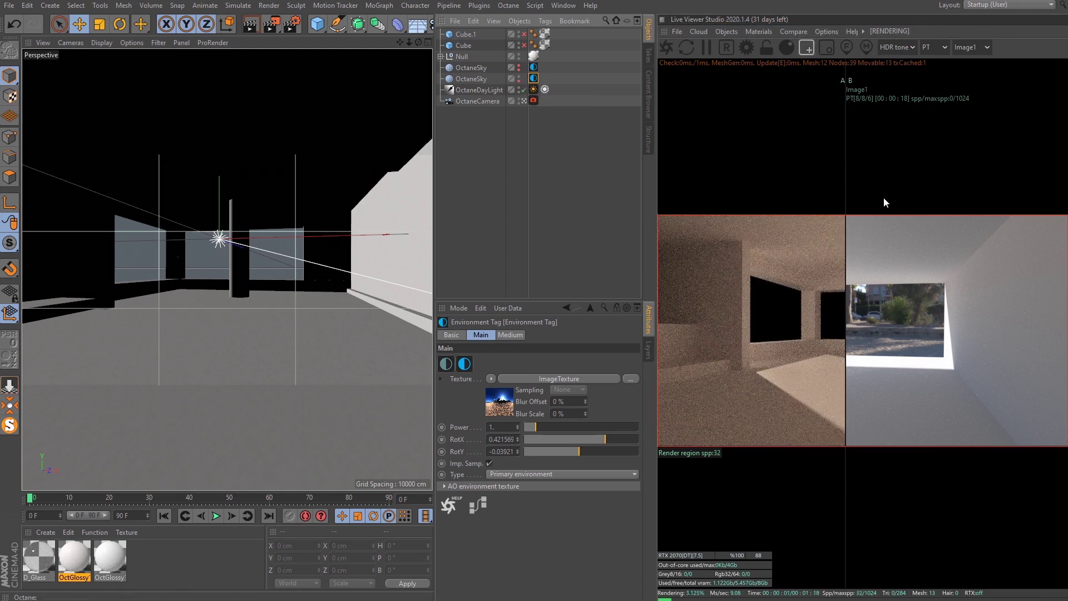
# Step: Store the no-sky render buffer, show the sky again and drag the A/B split line
pyautogui.click(806, 31)
pyautogui.click(812, 55)
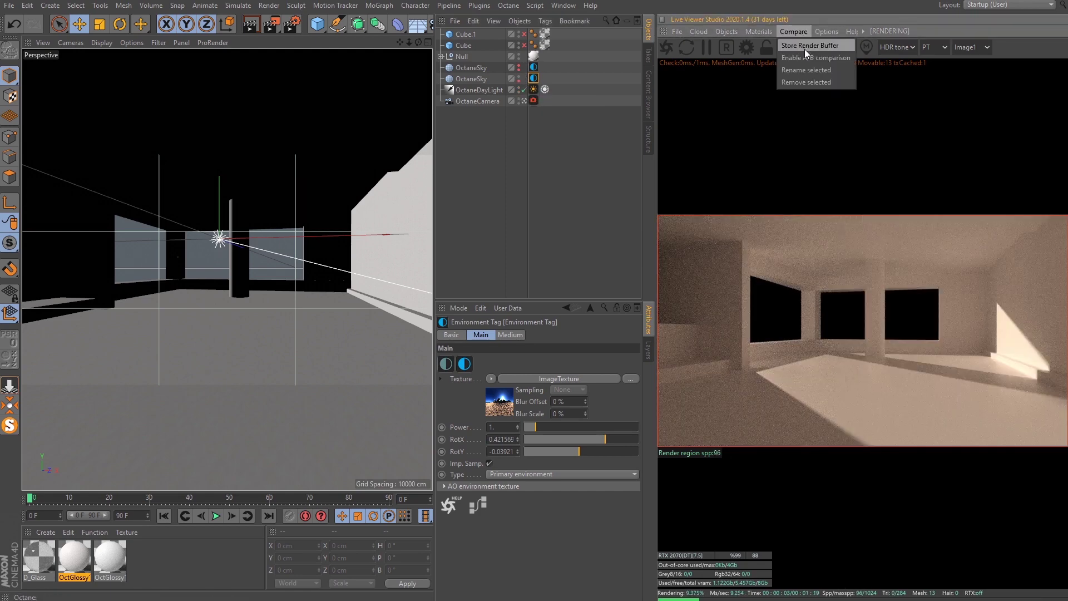
pyautogui.click(805, 48)
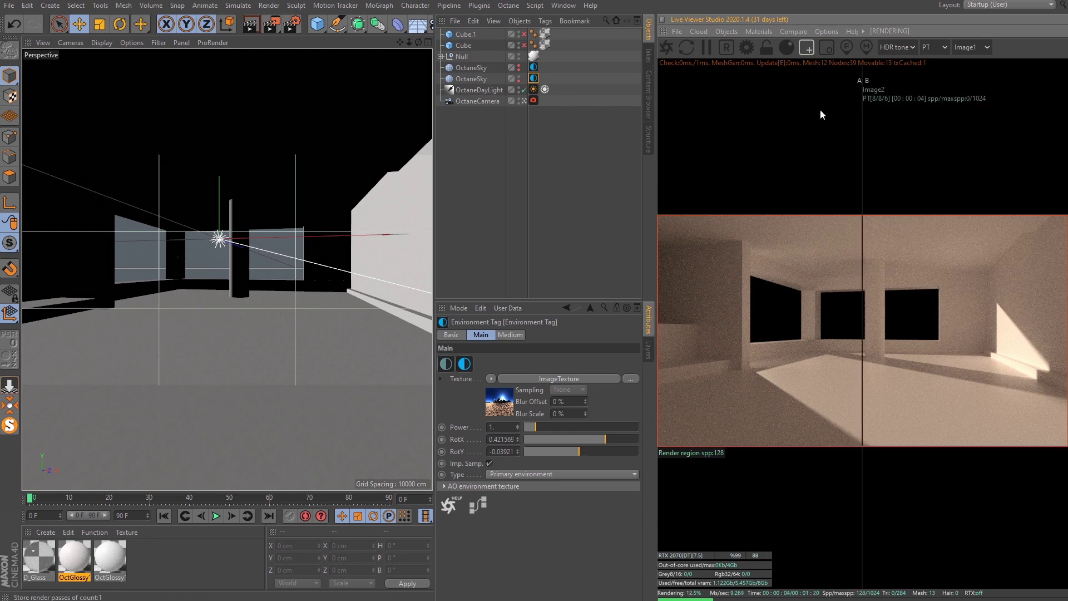
pyautogui.click(519, 79)
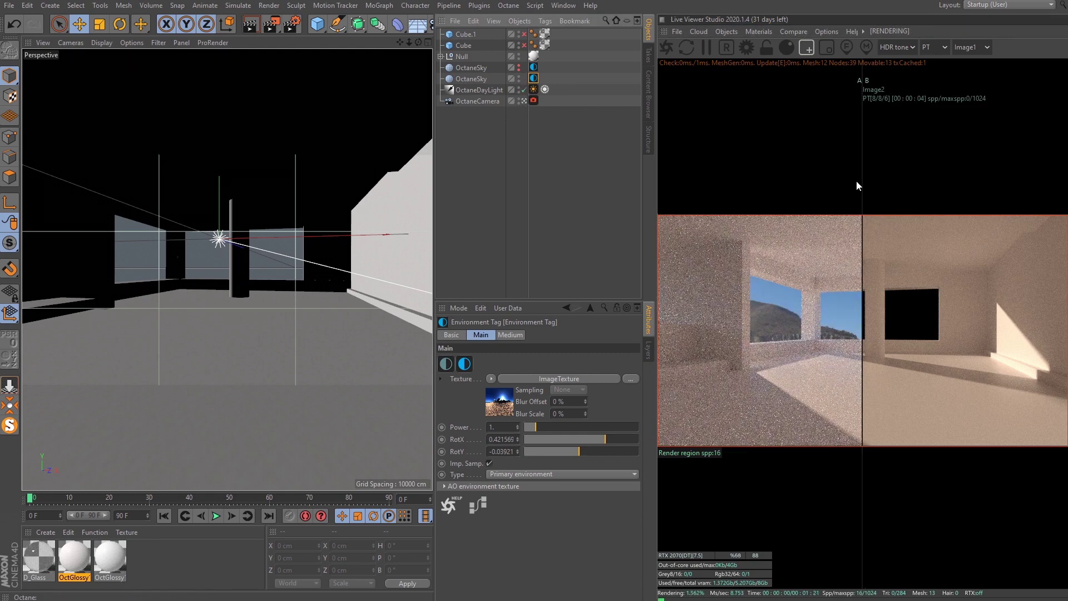
pyautogui.moveTo(861, 179); pyautogui.dragTo(879, 223)
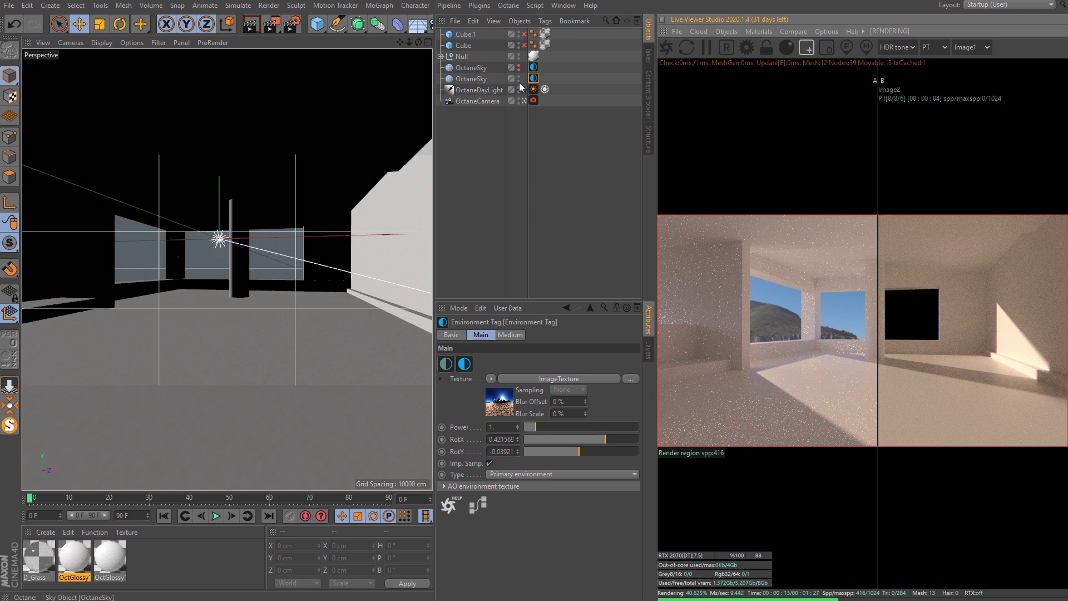
# Step: Store the hillside-window render, turn off A/B comparison and select the first OctaneSky
pyautogui.click(818, 32)
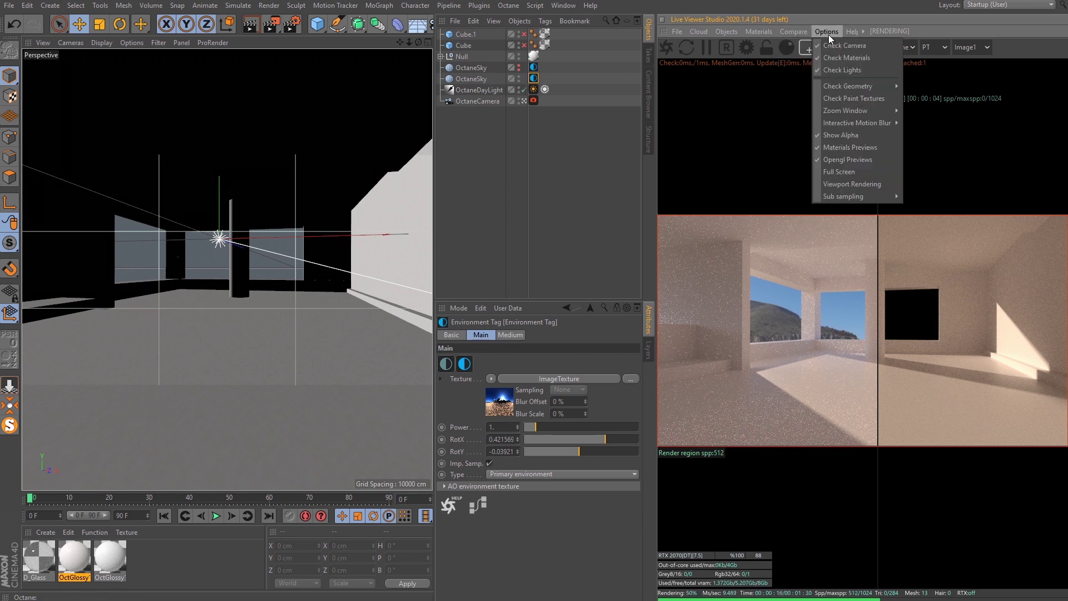
pyautogui.click(809, 47)
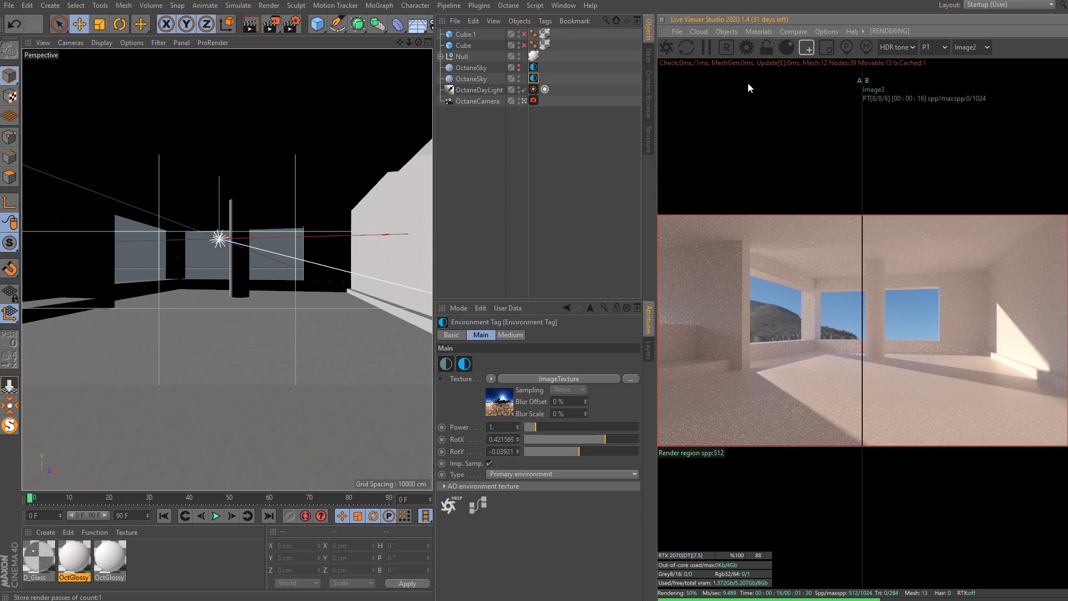
pyautogui.click(786, 31)
pyautogui.click(797, 58)
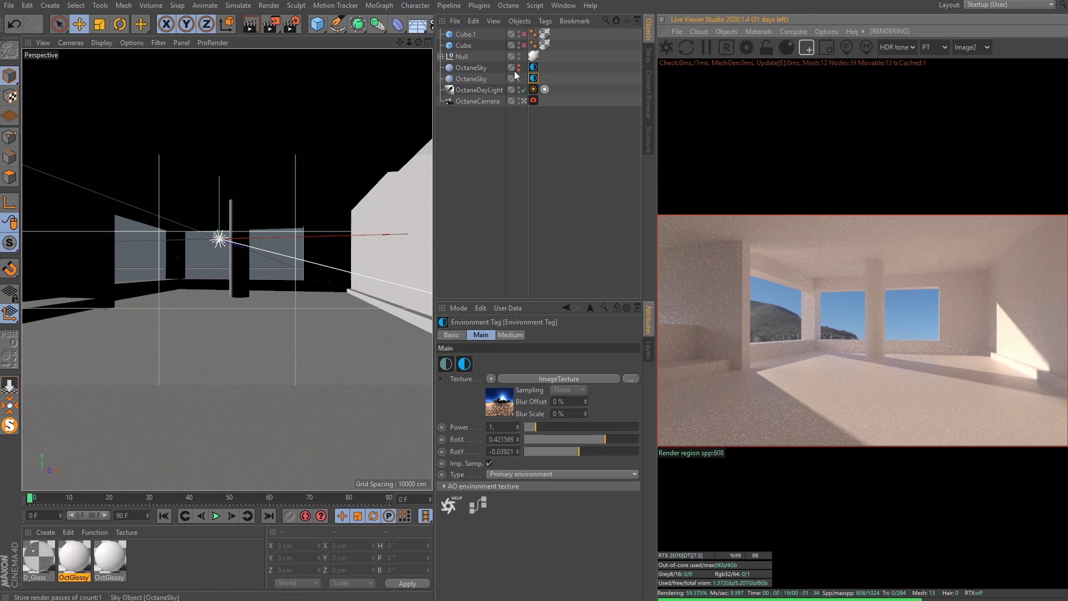
pyautogui.click(471, 68)
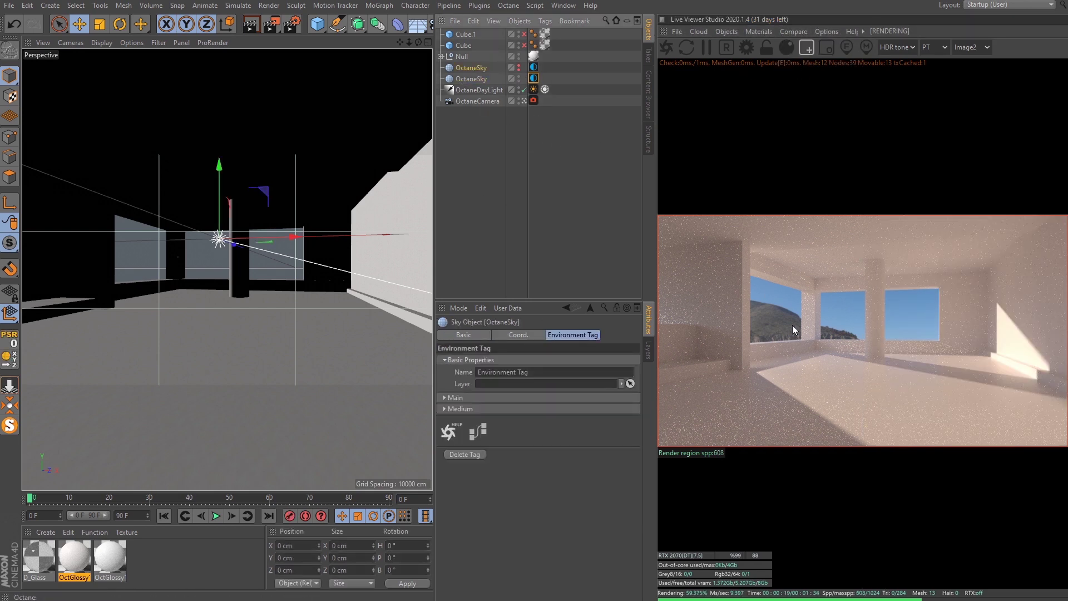
# Step: Inspect the first OctaneSky's gradient texture and return to its environment settings
pyautogui.click(532, 68)
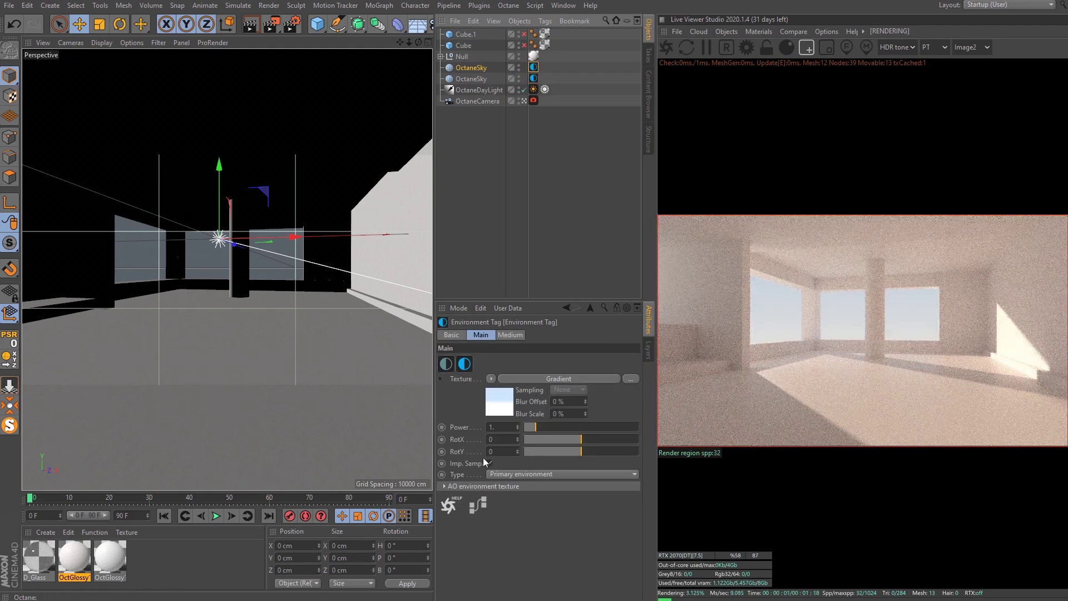
pyautogui.click(508, 397)
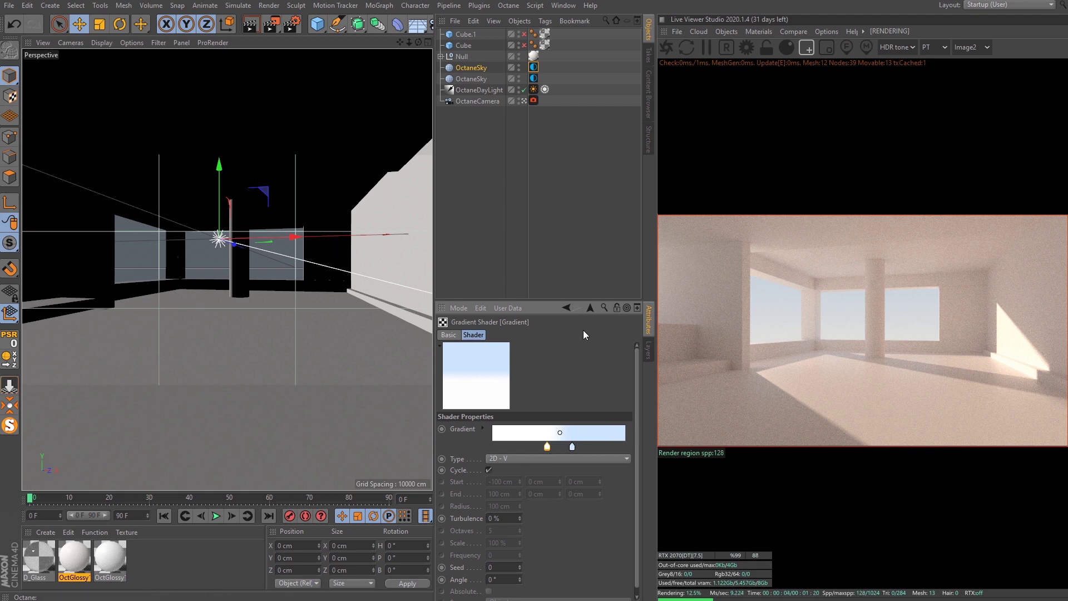
pyautogui.click(590, 309)
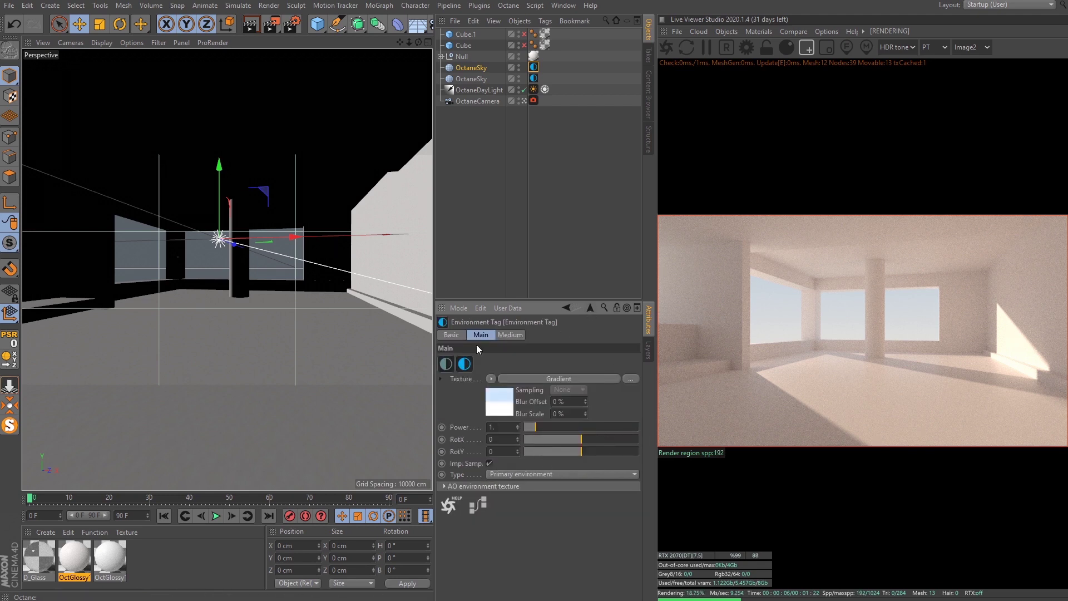
# Step: Review the second sky, camera, daylight and first sky objects, then clear the selection
pyautogui.click(477, 79)
pyautogui.click(478, 100)
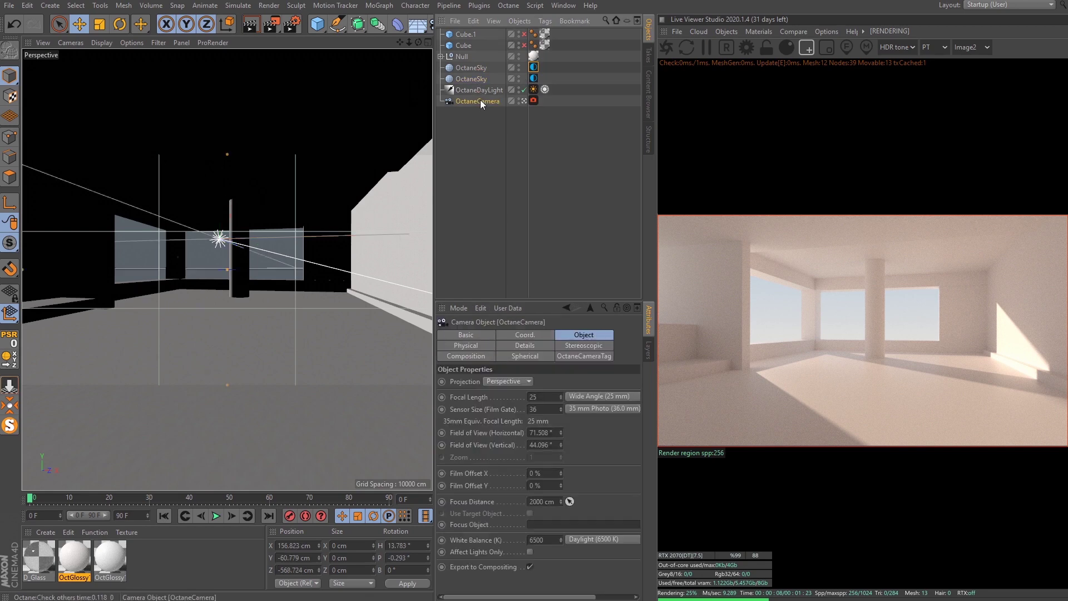
pyautogui.click(473, 90)
pyautogui.click(470, 69)
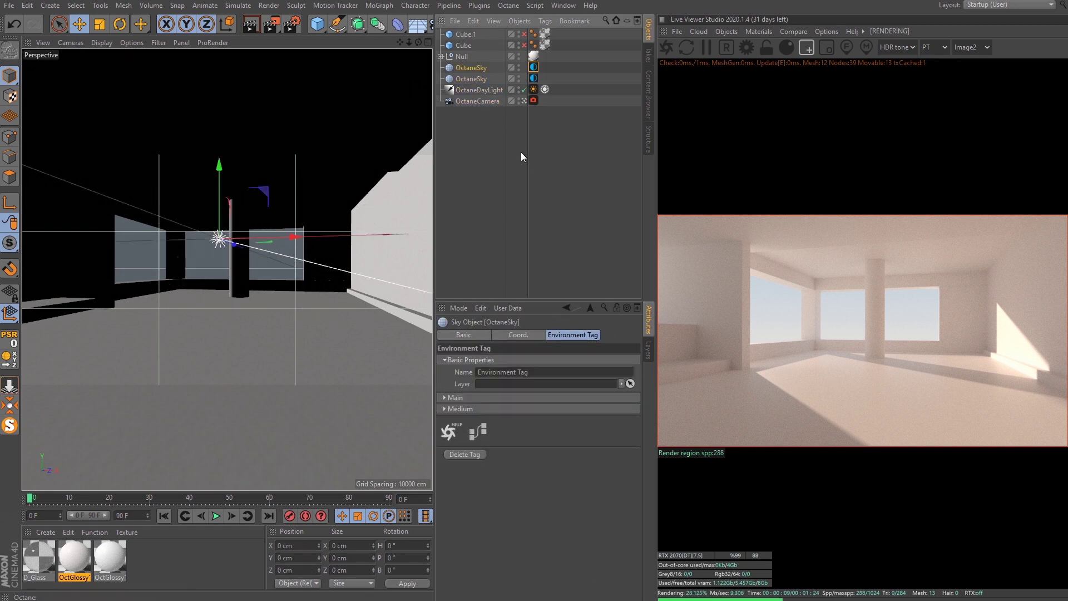
pyautogui.click(485, 91)
pyautogui.click(494, 132)
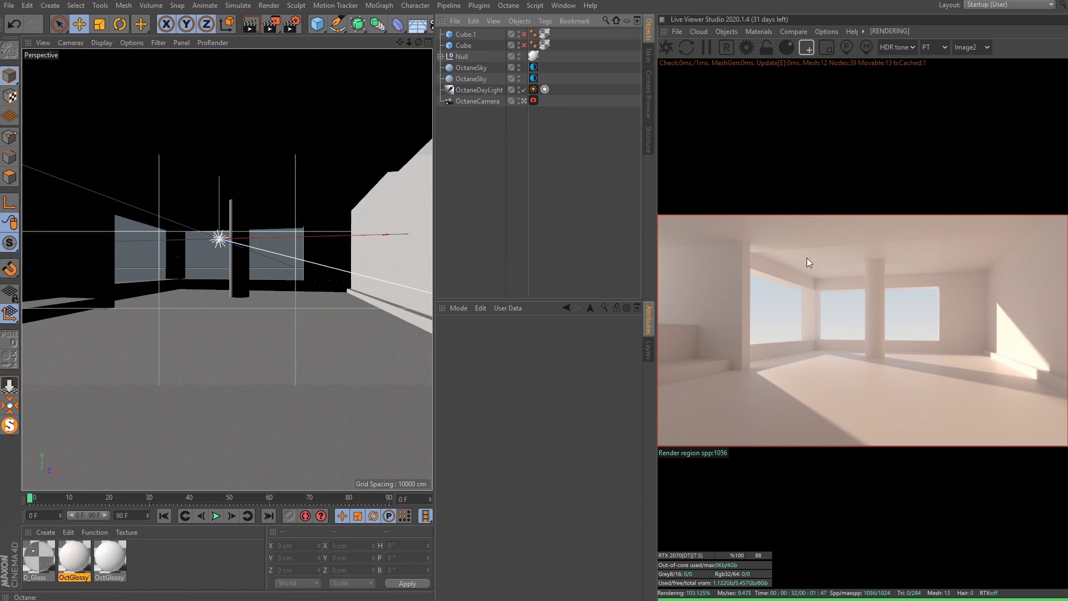
# Step: Set the OctaneDayLight tag's North Offset to 0.038251 to shift the window shadows
pyautogui.click(469, 88)
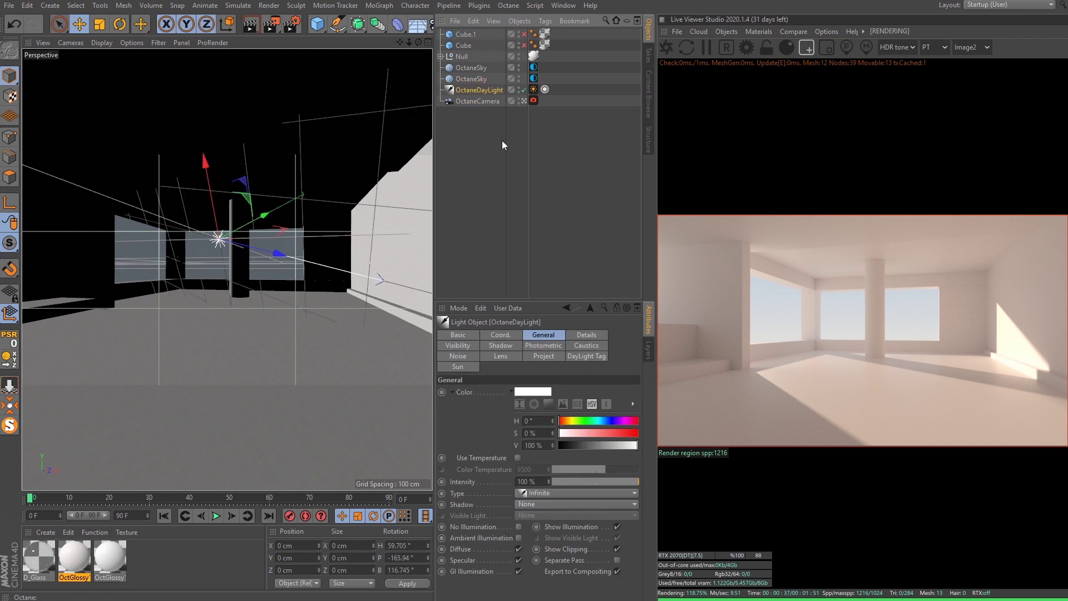
pyautogui.click(533, 90)
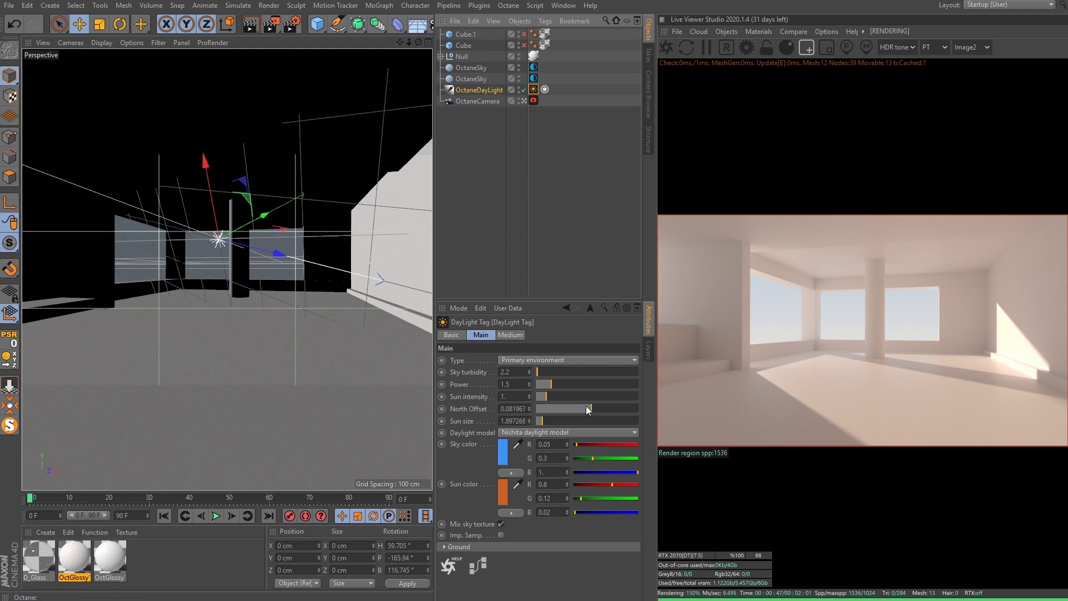
pyautogui.moveTo(588, 407); pyautogui.dragTo(578, 412)
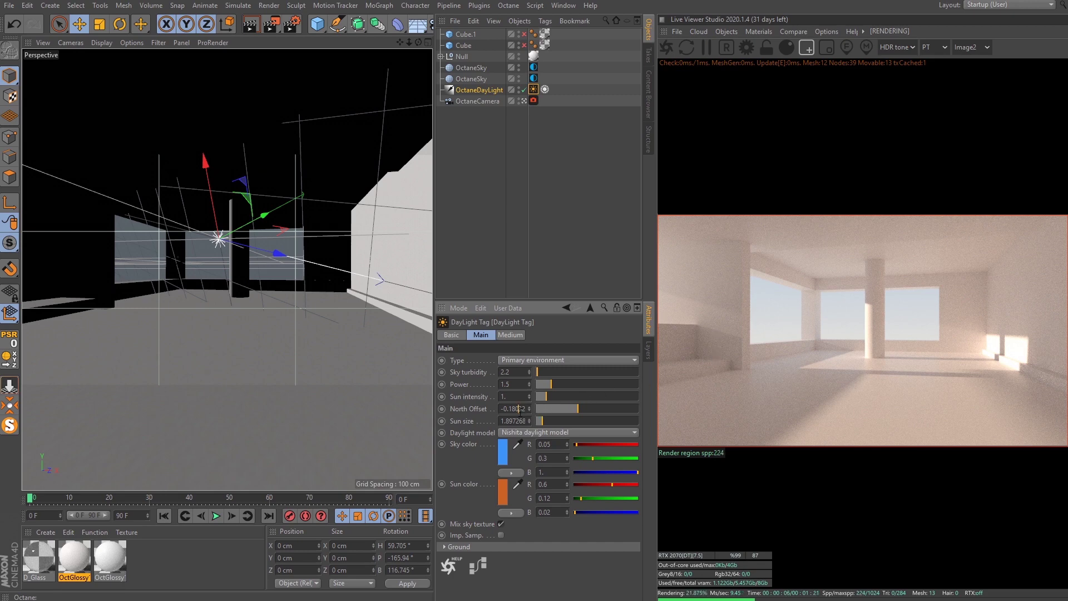
pyautogui.moveTo(529, 409); pyautogui.dragTo(587, 412)
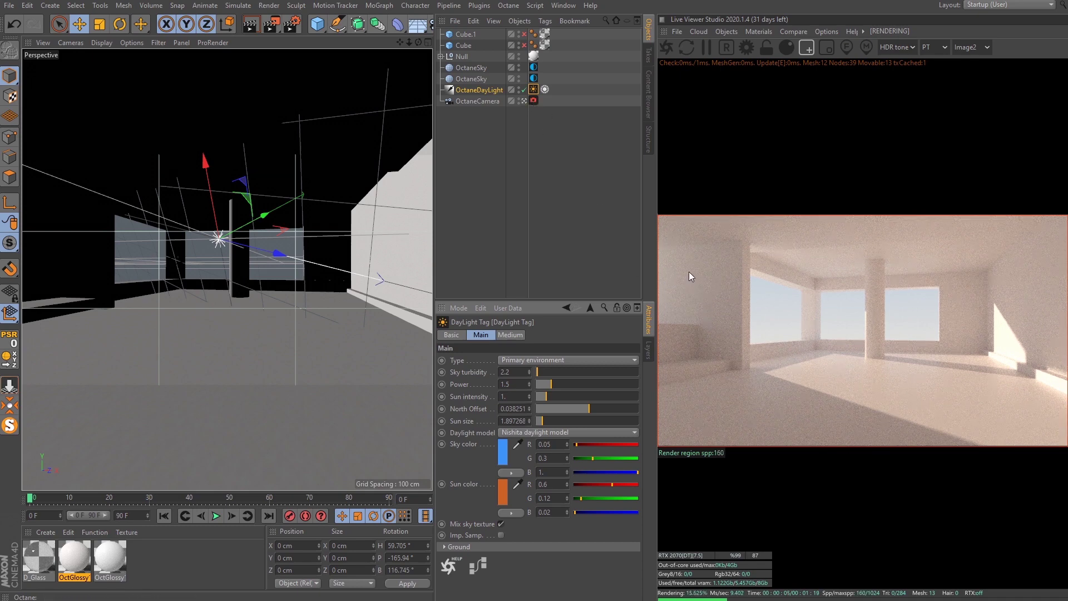
# Step: Enable Cube and Cube.1, set North Offset to -0.09289, and show the Octane camera tag settings
pyautogui.click(523, 46)
pyautogui.click(523, 34)
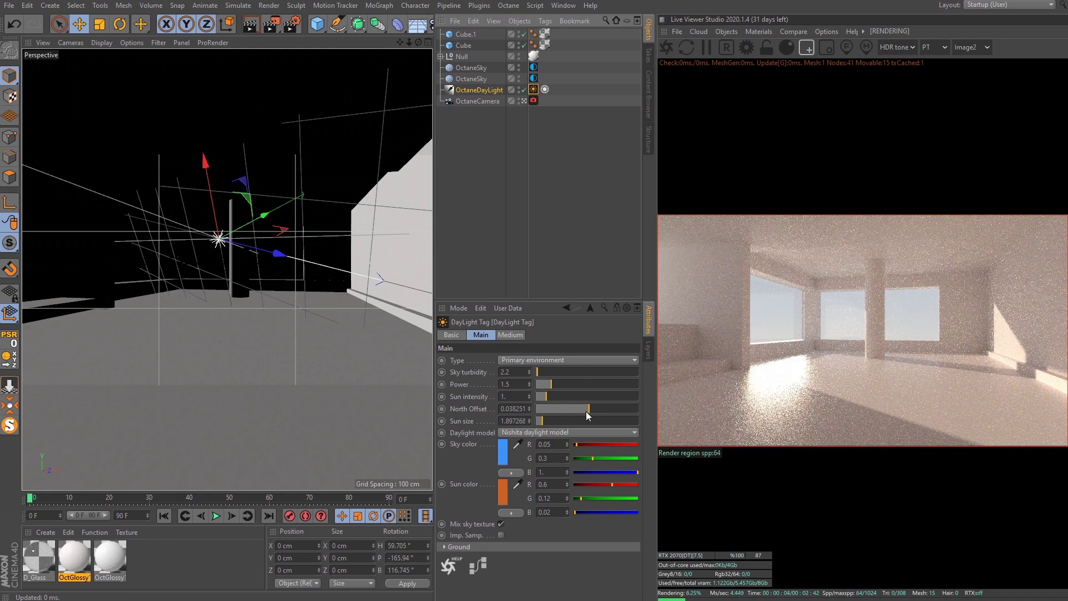
pyautogui.moveTo(581, 408); pyautogui.dragTo(581, 407)
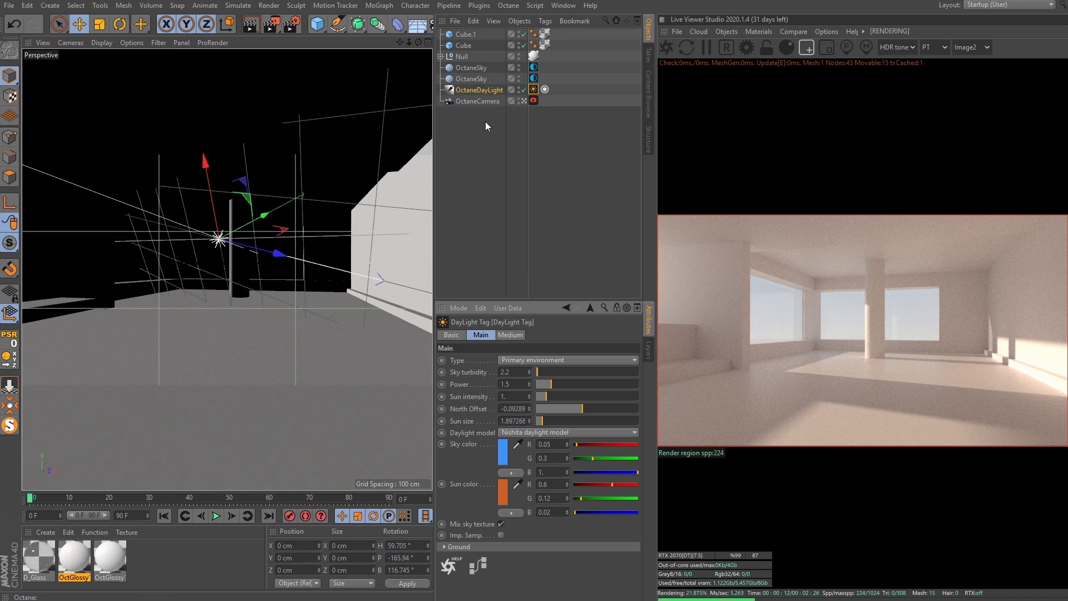
pyautogui.click(532, 100)
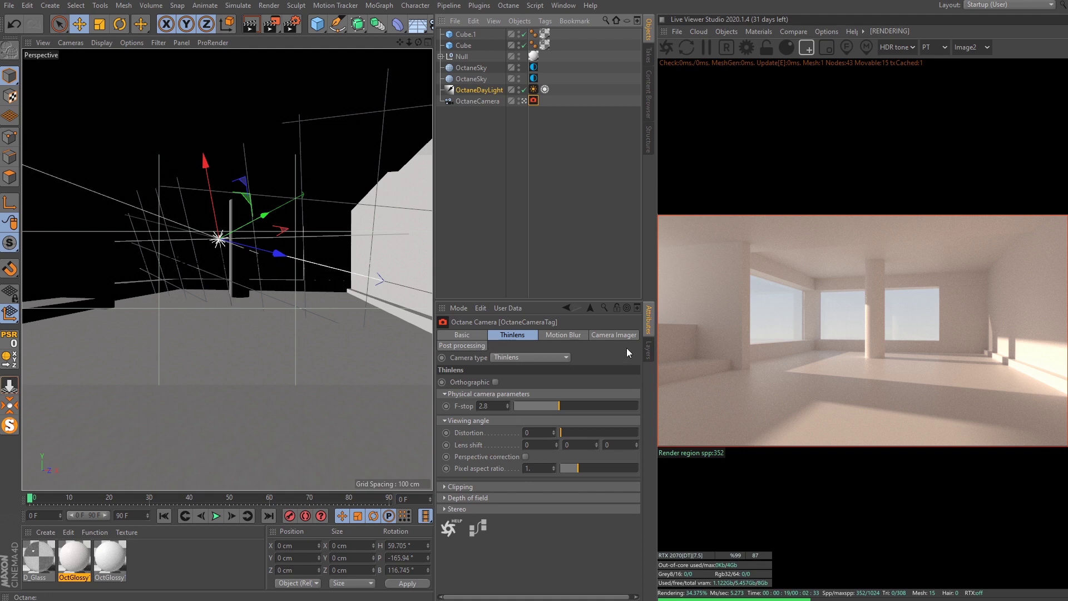
# Step: Enable the camera imager with exposure 1.031763 and gamma 1.259606, plus the Spectral AI denoiser
pyautogui.click(616, 335)
pyautogui.click(521, 383)
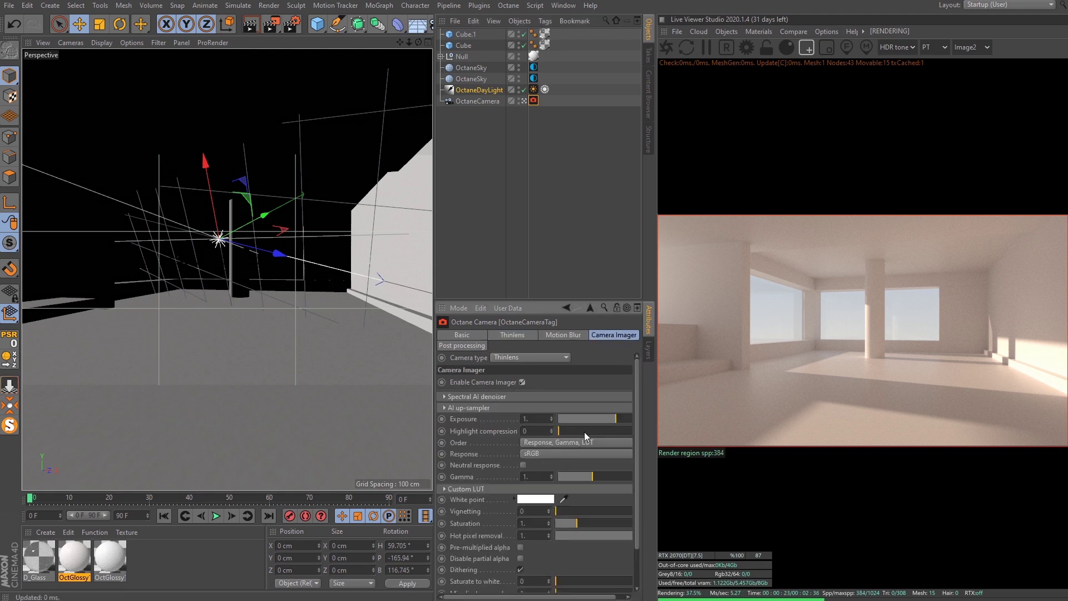
pyautogui.moveTo(613, 419); pyautogui.dragTo(612, 418)
pyautogui.moveTo(591, 480); pyautogui.dragTo(595, 479)
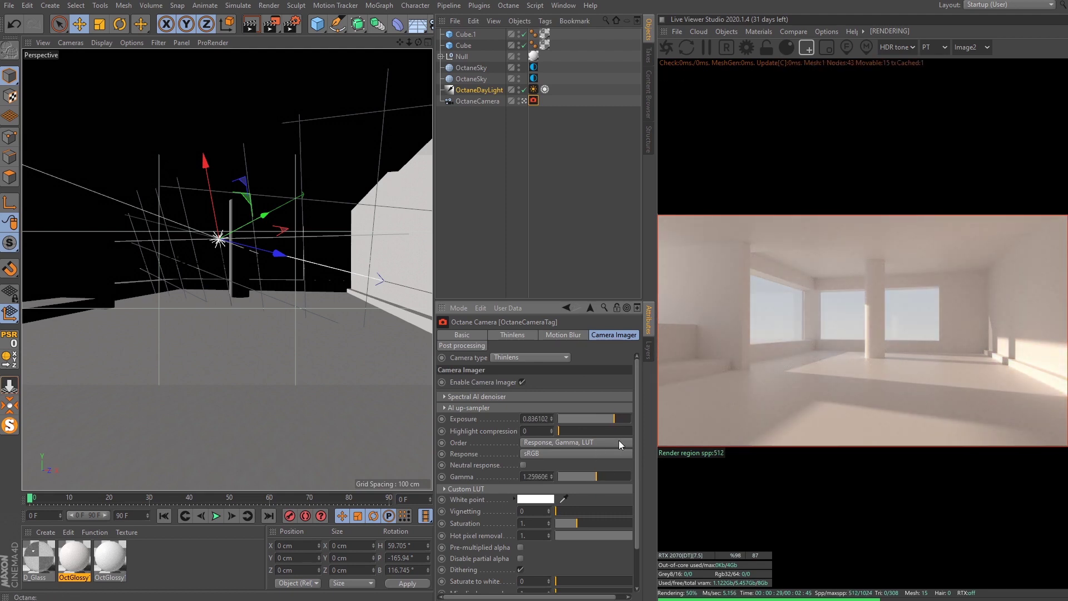
pyautogui.moveTo(615, 417); pyautogui.dragTo(613, 416)
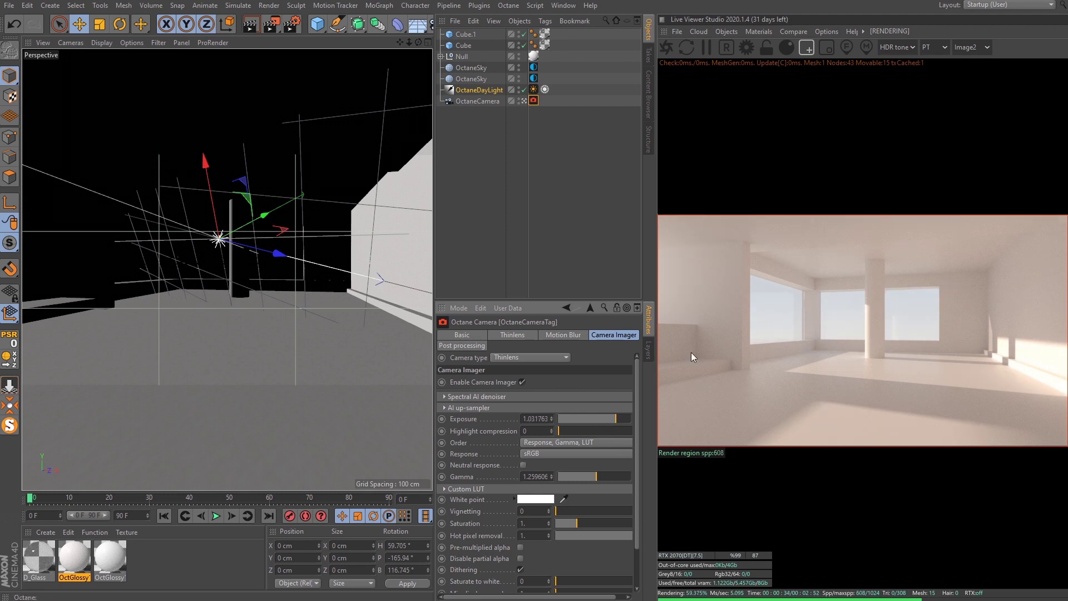
pyautogui.click(475, 399)
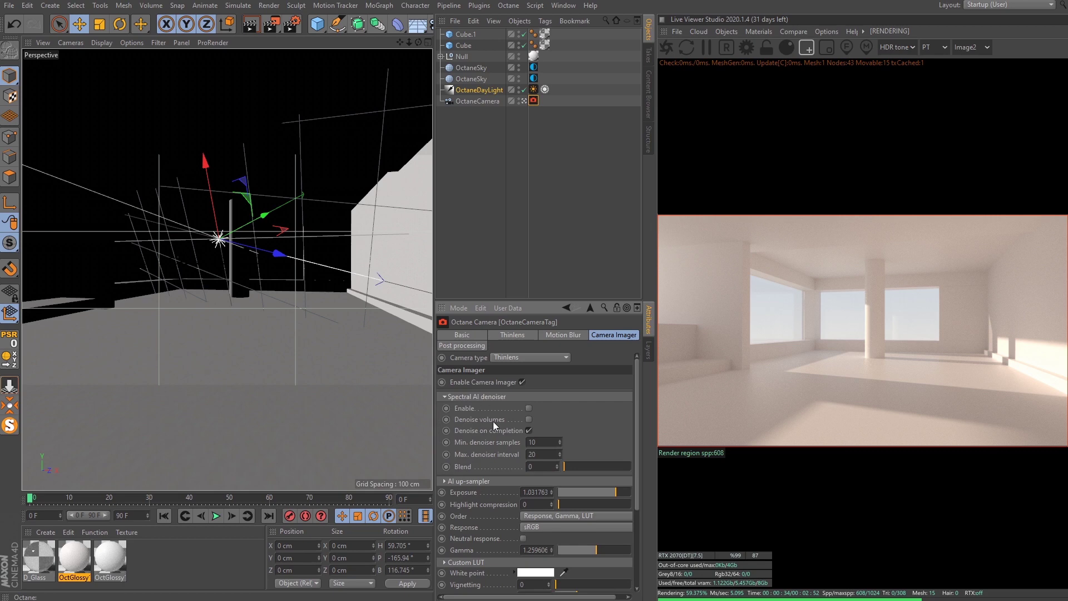
pyautogui.click(528, 408)
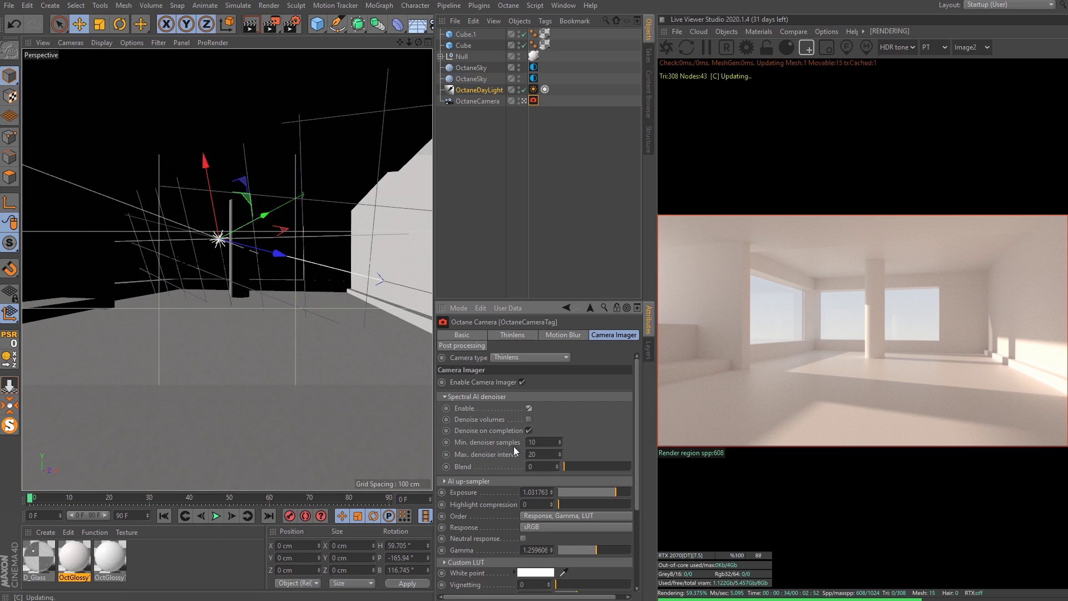
# Step: Enable Octane camera post processing and set Bloom power to about 8.53
pyautogui.click(465, 345)
pyautogui.click(475, 381)
pyautogui.moveTo(596, 397); pyautogui.dragTo(606, 396)
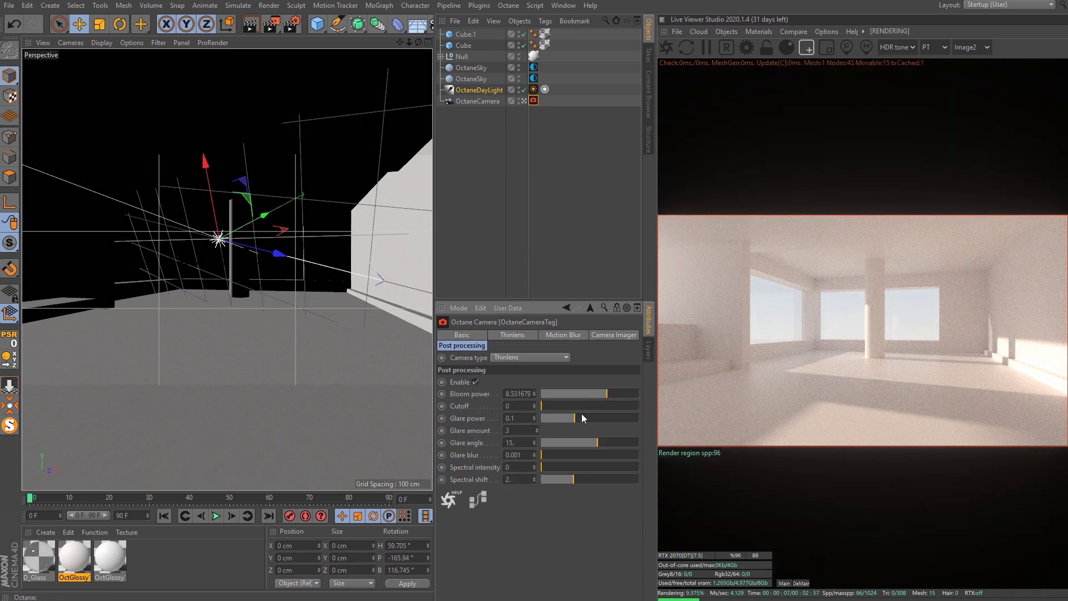
pyautogui.moveTo(596, 392); pyautogui.dragTo(606, 395)
pyautogui.click(605, 391)
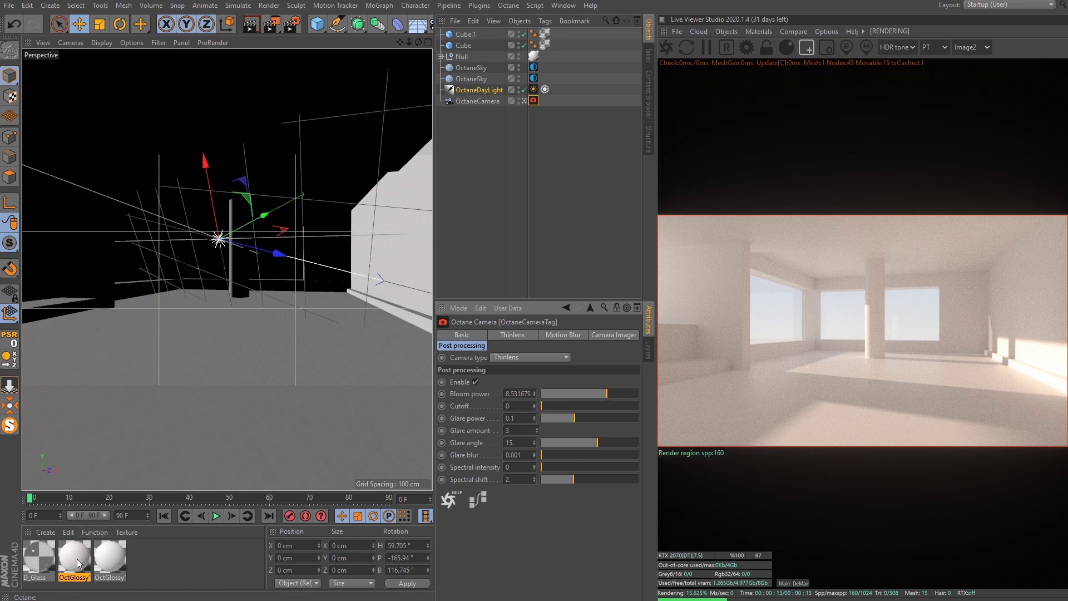
# Step: Rotate the OctaneDayLight to about H 40.4°, P -159.4°, B 112.5° to re-angle the sun
pyautogui.click(533, 89)
pyautogui.click(544, 89)
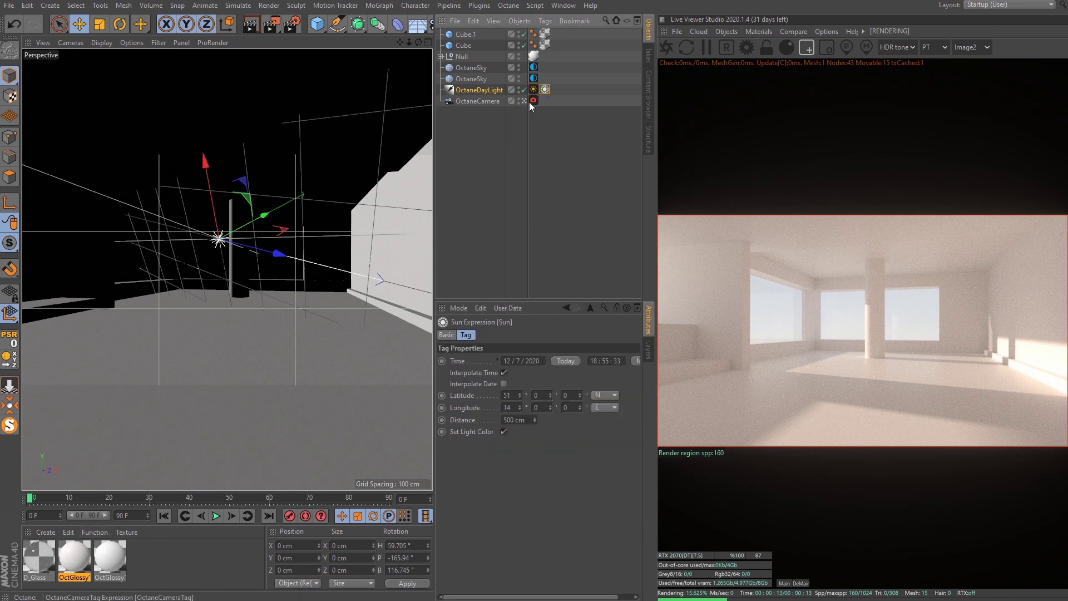
pyautogui.click(534, 91)
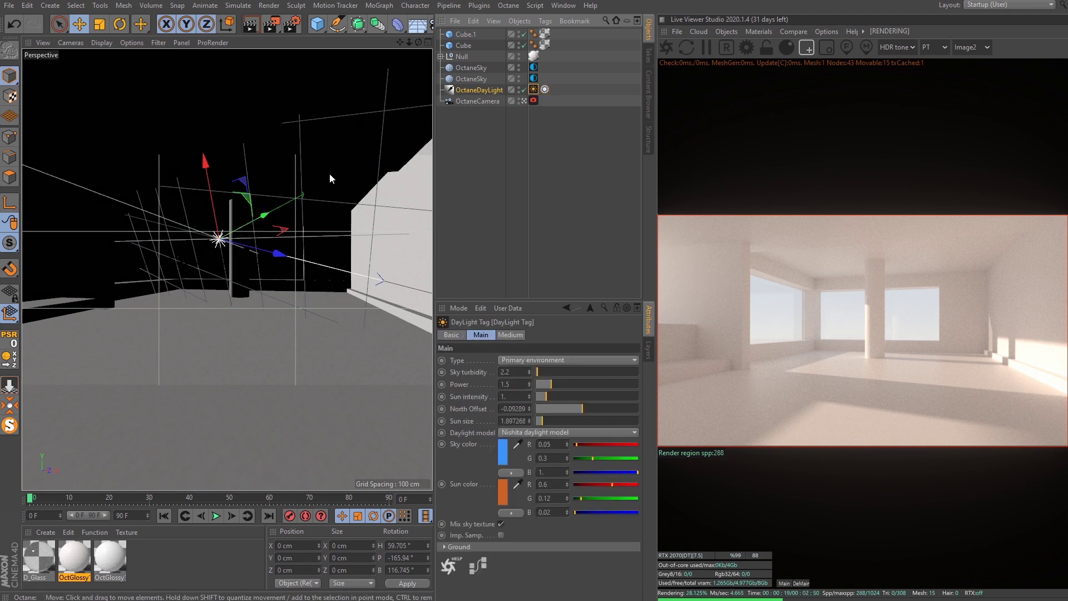
pyautogui.press('r')
pyautogui.moveTo(218, 209); pyautogui.dragTo(247, 240)
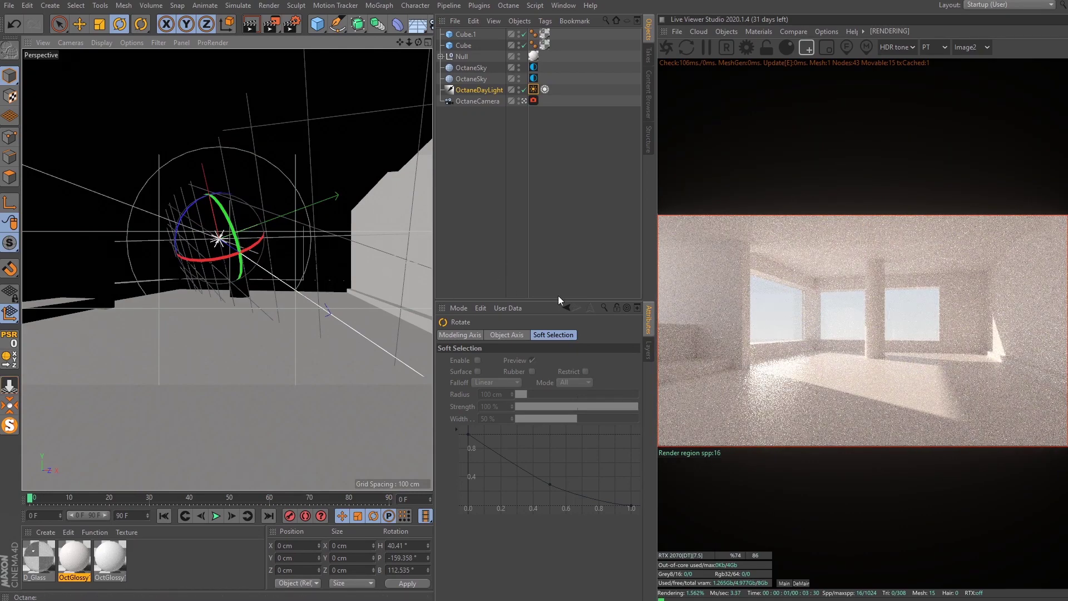
# Step: Adjust the daylight banking to H 60.4°, P -188.6°, B 118.1°, moving sunlight onto floor and right wall
pyautogui.moveTo(227, 259); pyautogui.dragTo(256, 238)
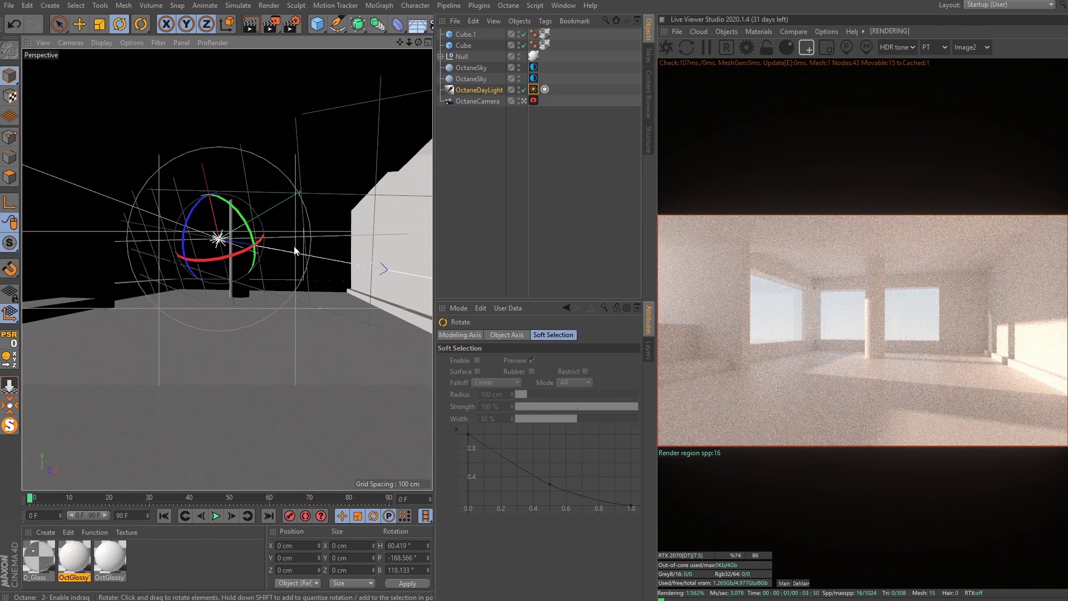